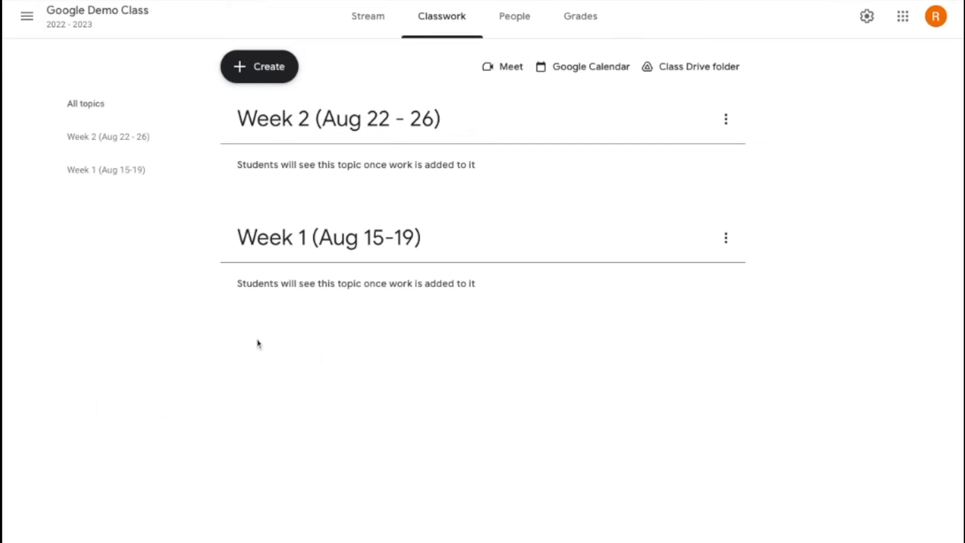
Move the Week 1 (Aug 15-19) topic above Week 2 (Aug 22 - 26) and return it below
left_click(254, 235)
left_click_drag(255, 235, 337, 126)
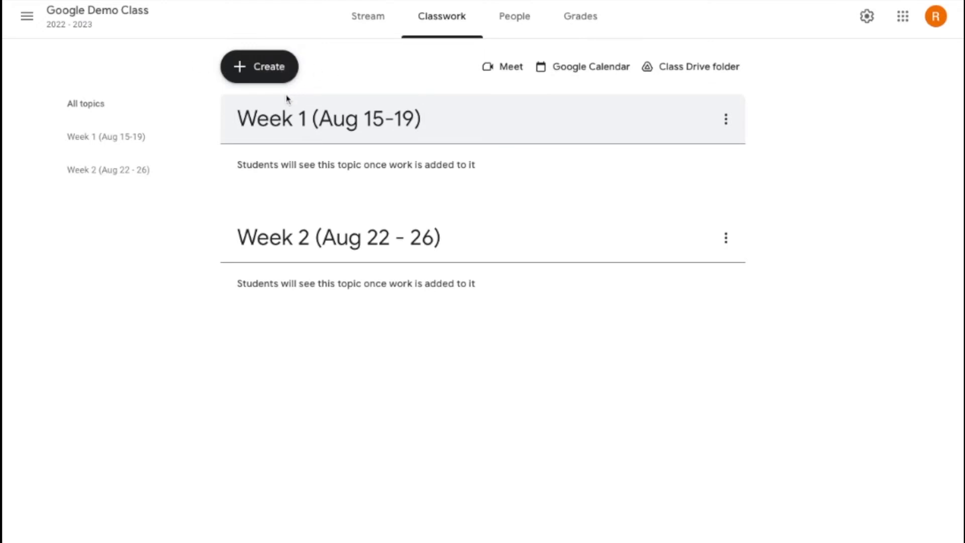
left_click(726, 119)
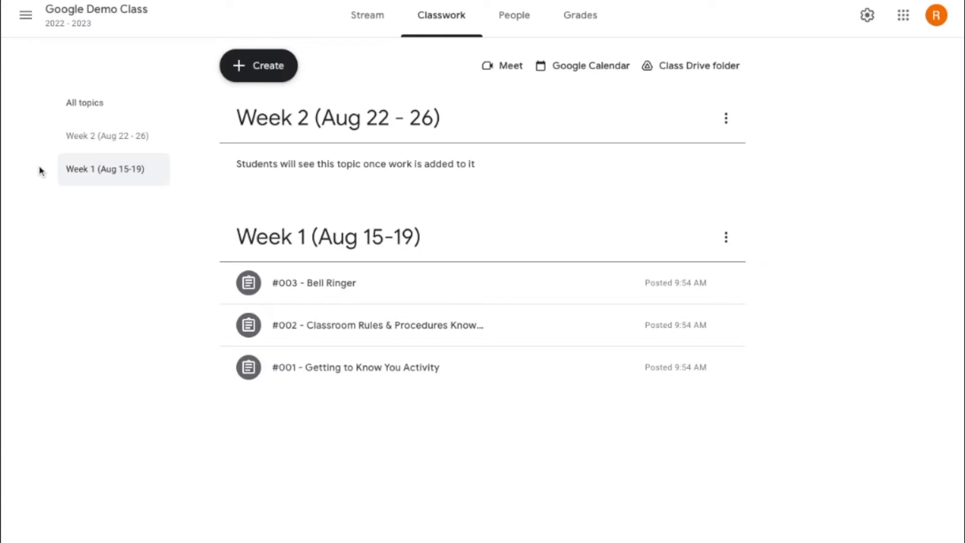
View only the Week 1 (Aug 15-19) topic's assignments and return to the list of all topics
left_click(102, 171)
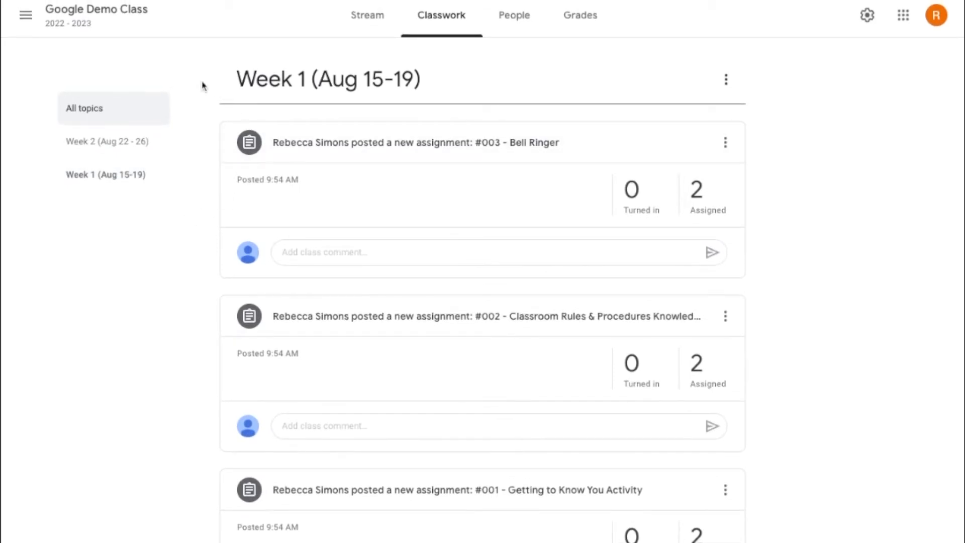
left_click(100, 109)
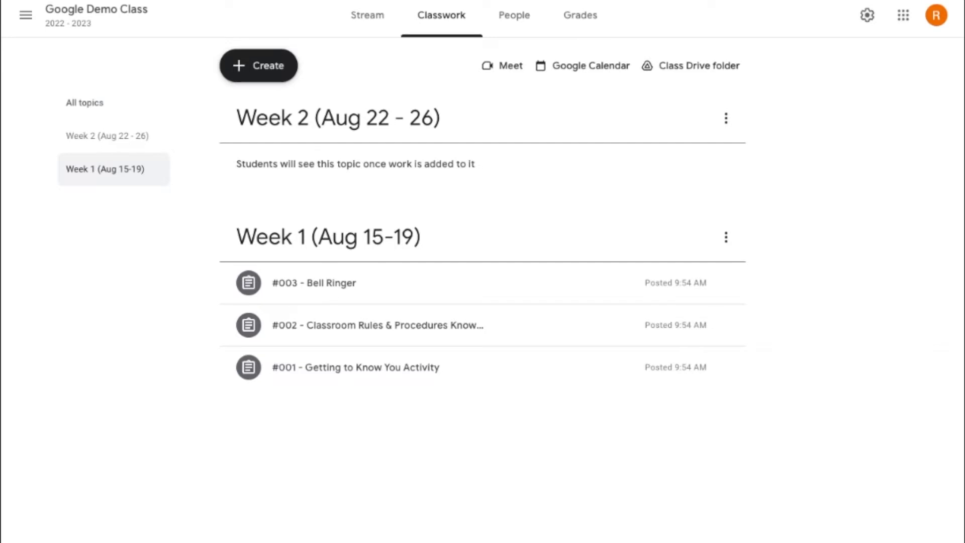
left_click(96, 168)
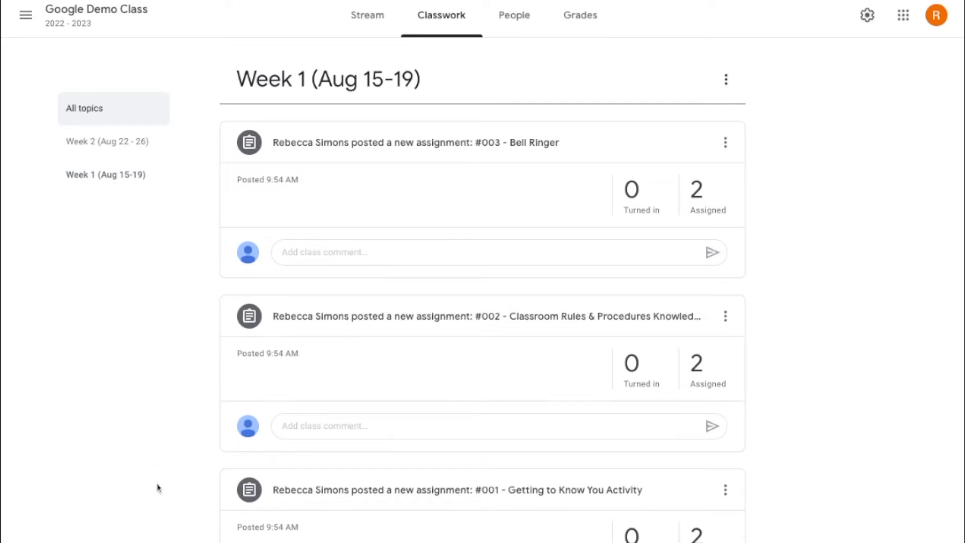
left_click(105, 111)
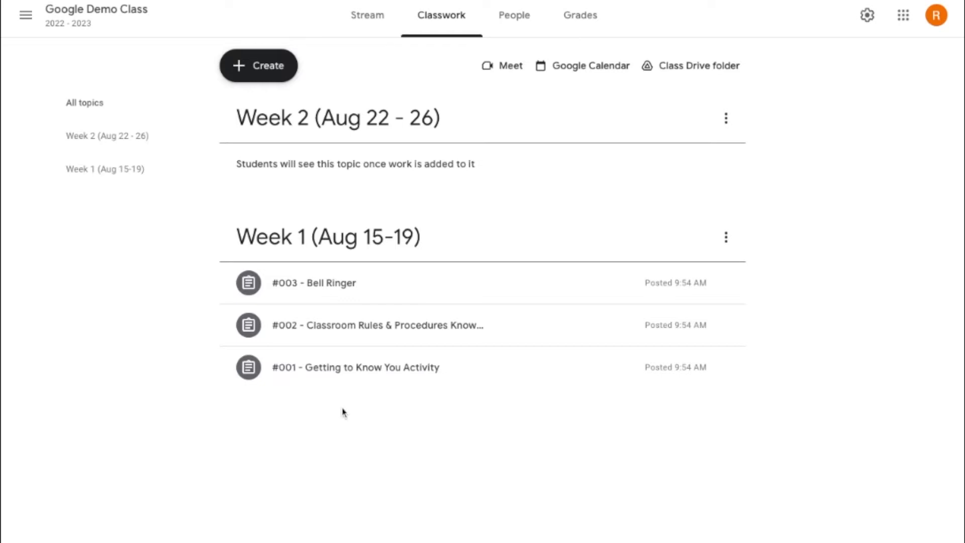
Search the classwork page for "#003" and close the search
type("#003")
key("Escape")
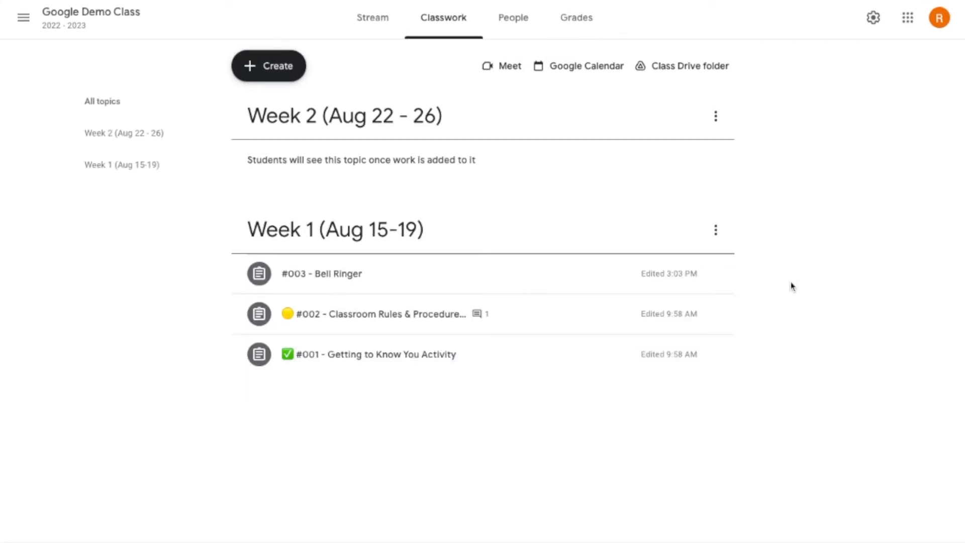
Open the "#003 - Bell Ringer" assignment under Week 1 for editing
mouse_move(726, 276)
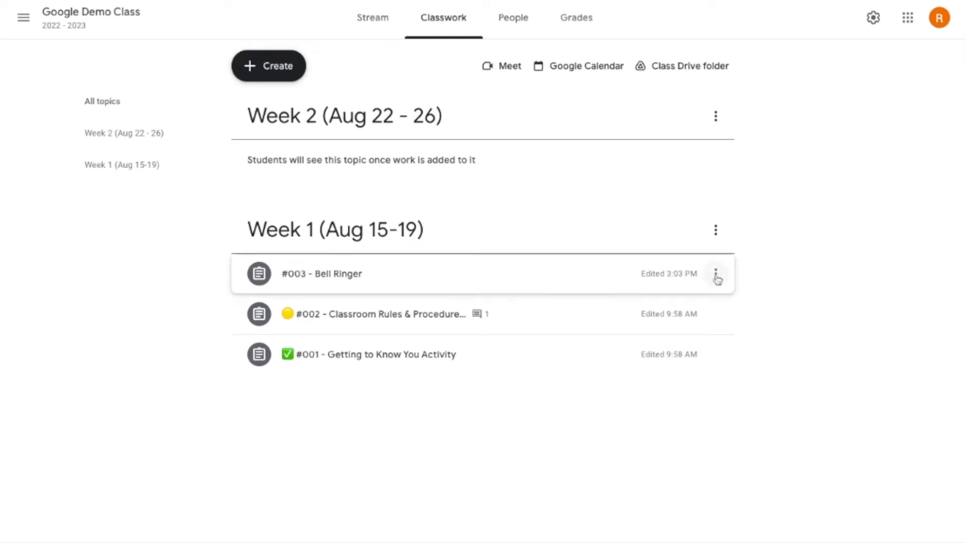
left_click(716, 275)
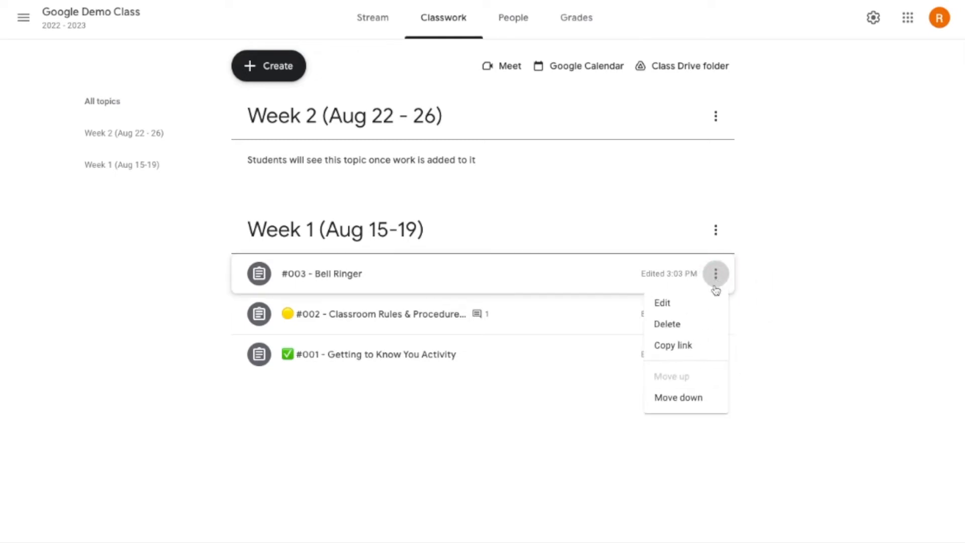
left_click(707, 303)
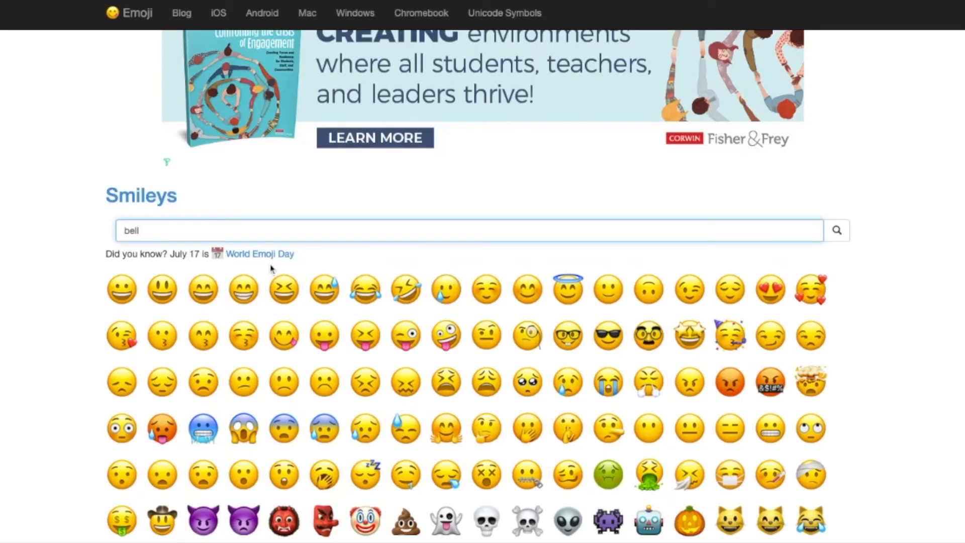
Search the emoji website for "bell" and copy the bell emoji
key("Return")
left_click(199, 223)
left_click(358, 374)
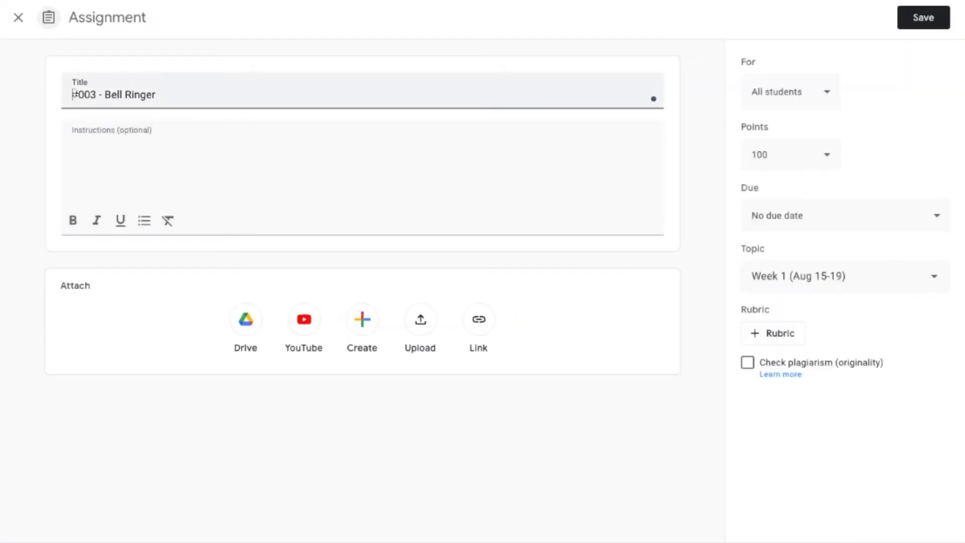
Insert the copied bell emoji before "#003 - Bell Ringer" in the assignment title
left_click(74, 94)
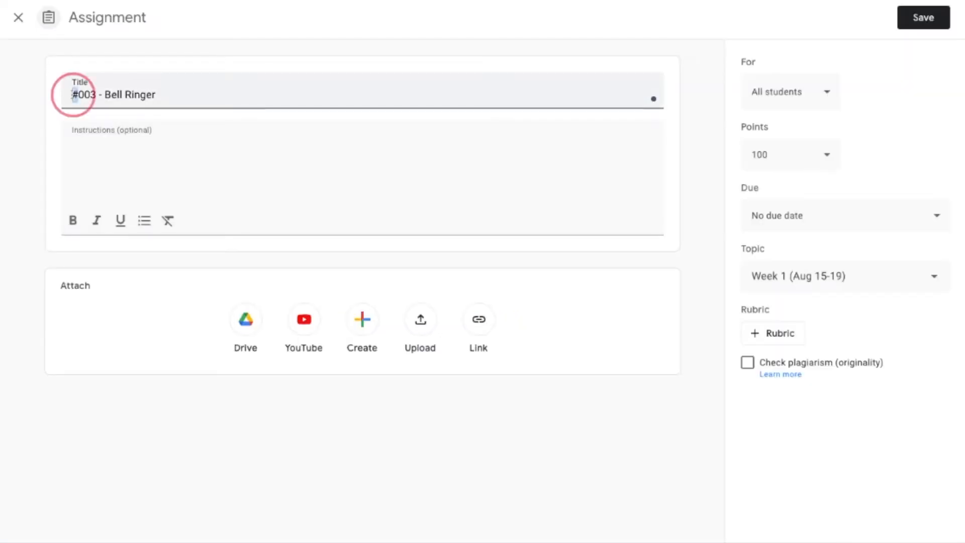
key("ctrl+v")
left_click(108, 206)
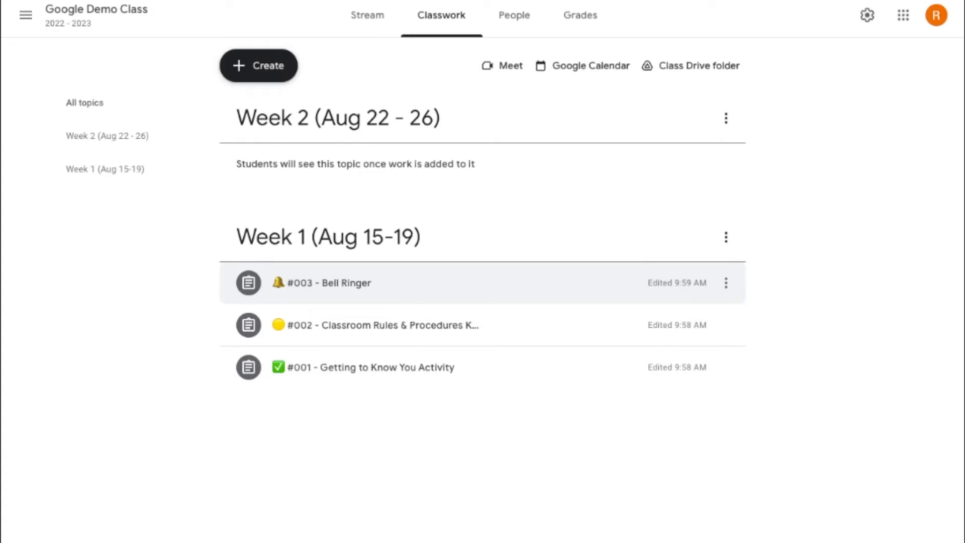
Create a material titled "Classroom Rules & Procedures" without a topic and post it to the class
left_click(237, 74)
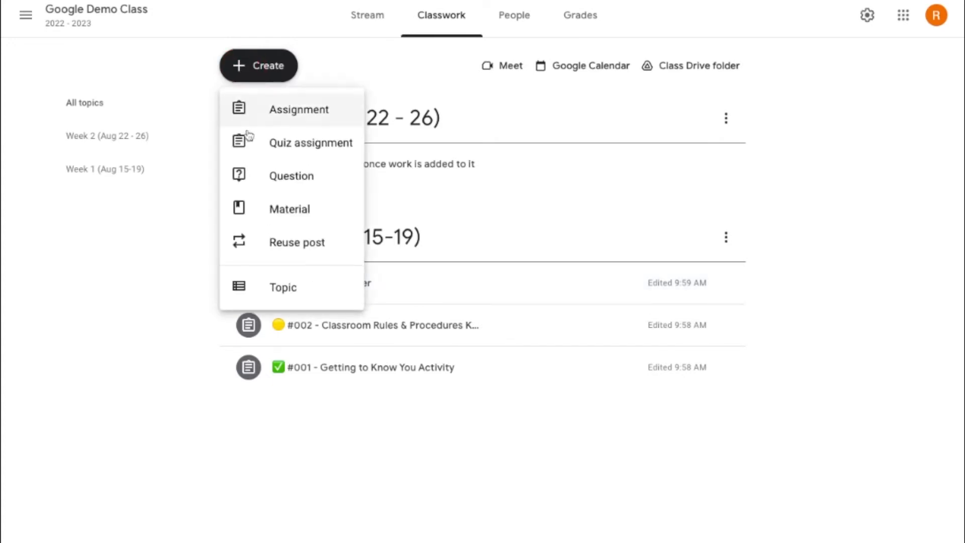
left_click(263, 210)
type("Classroom Rules & Procedures")
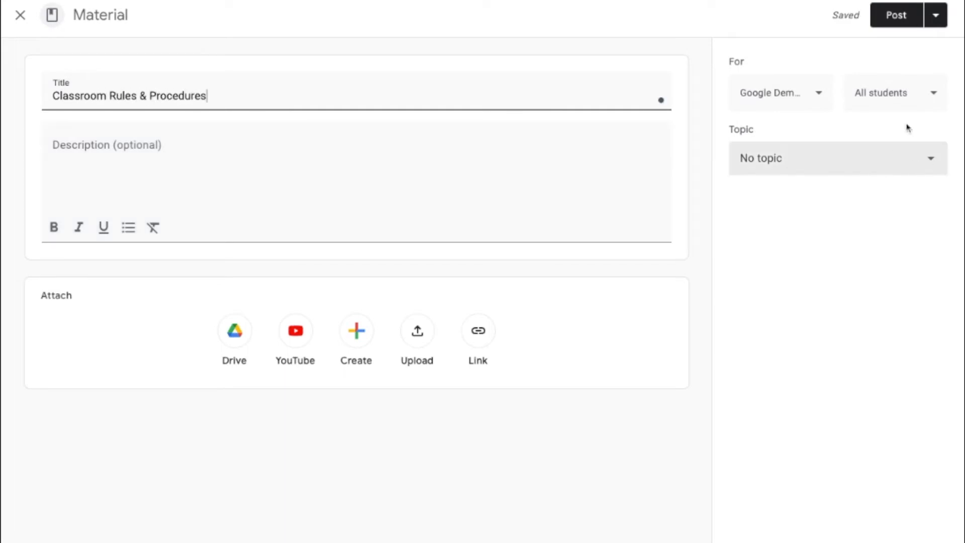
left_click(895, 25)
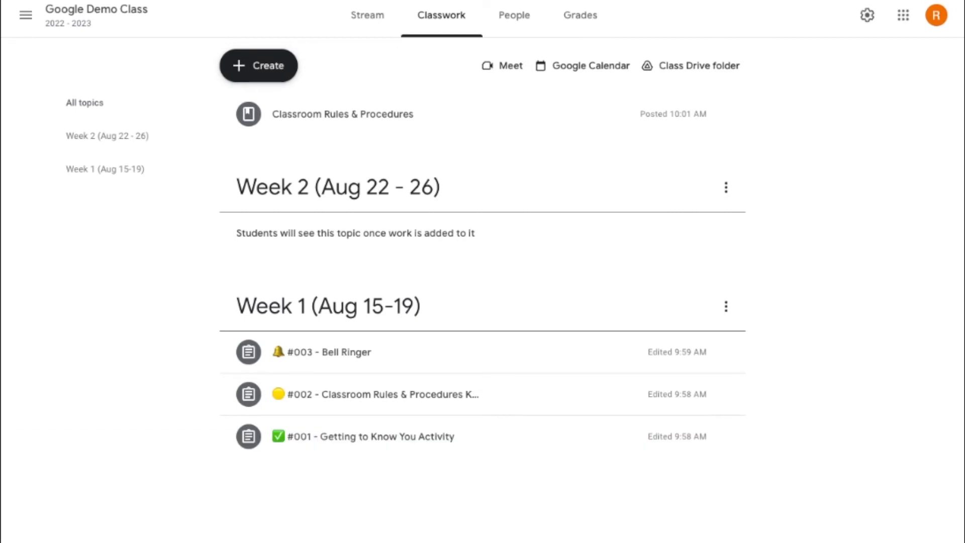
Start a new question and set its answer type to Multiple choice
left_click(254, 67)
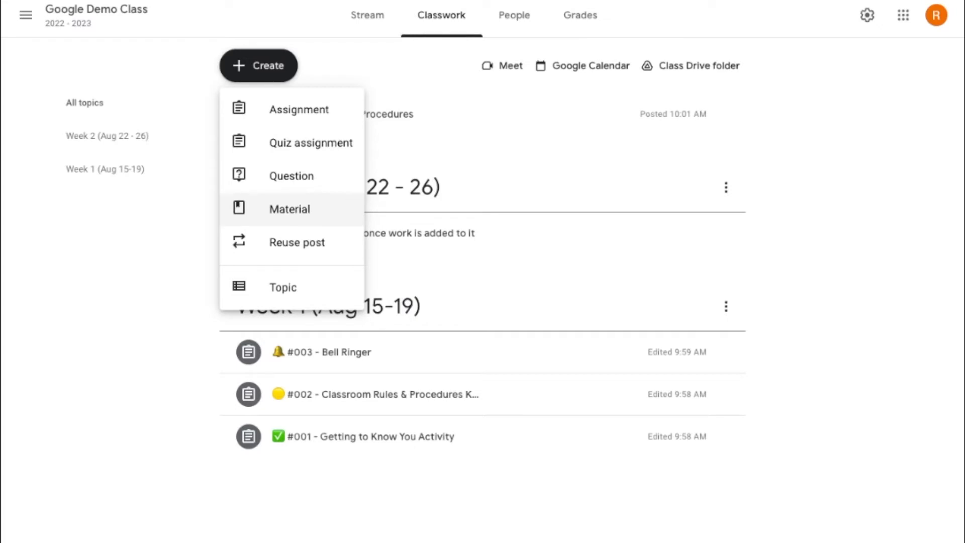
left_click(359, 115)
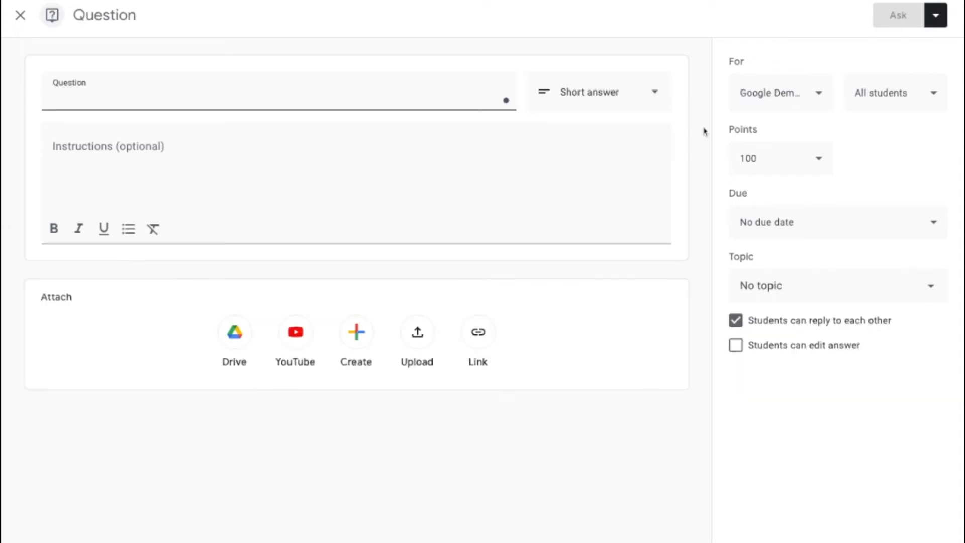
left_click(654, 96)
left_click(637, 127)
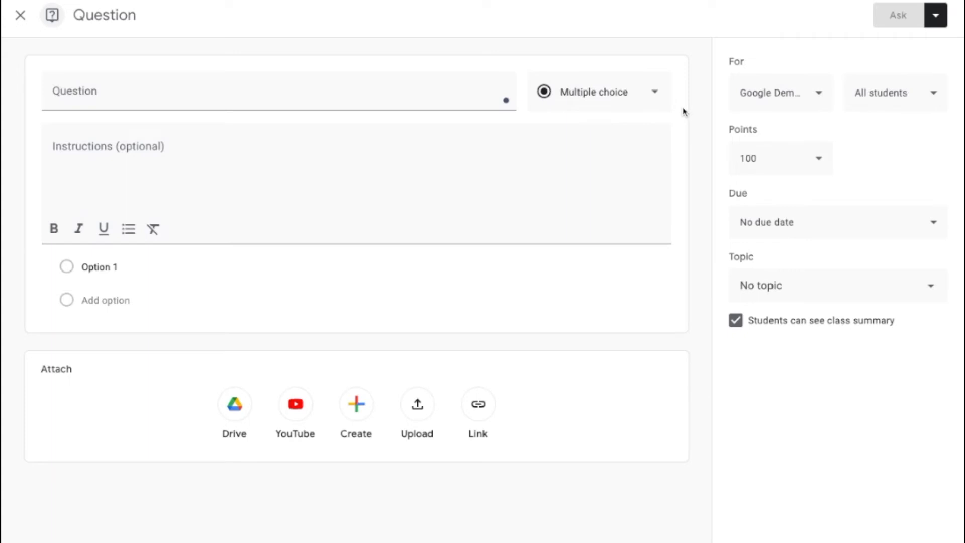
Toggle the question's class summary visibility off and on, and switch its answer type back to Short answer
left_click(735, 322)
left_click(735, 321)
left_click(626, 92)
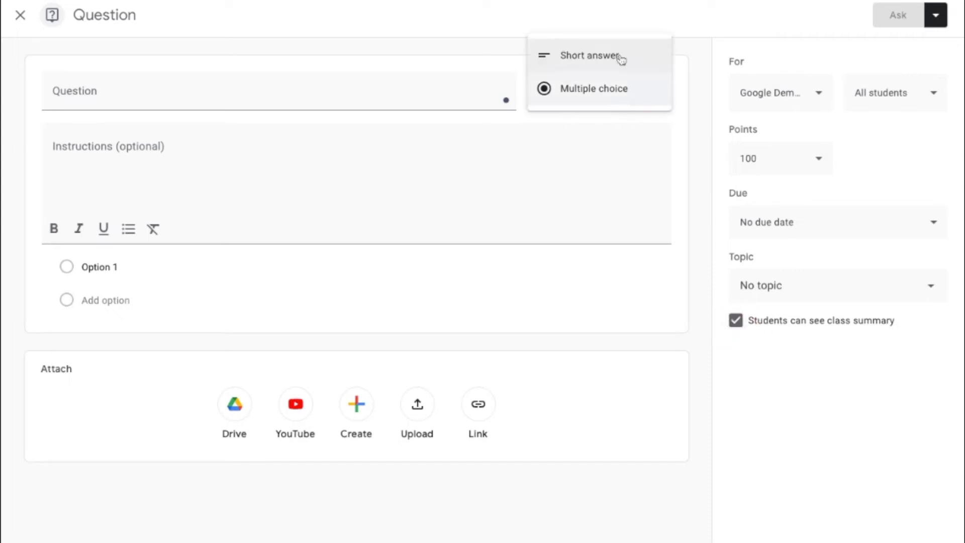
left_click(622, 60)
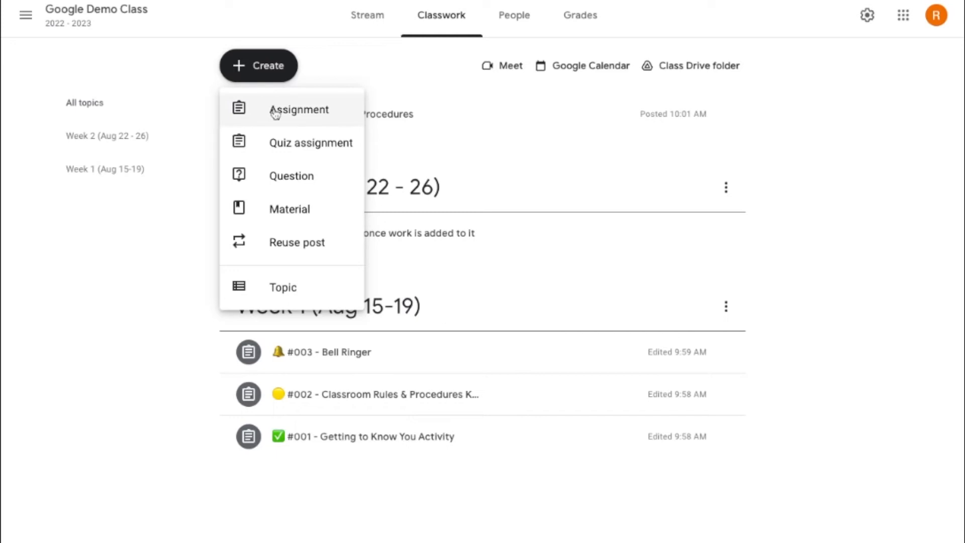
Start a new assignment titled "#001 - Get To Know You Activity" and view the file types that can be created as attachments
left_click(276, 113)
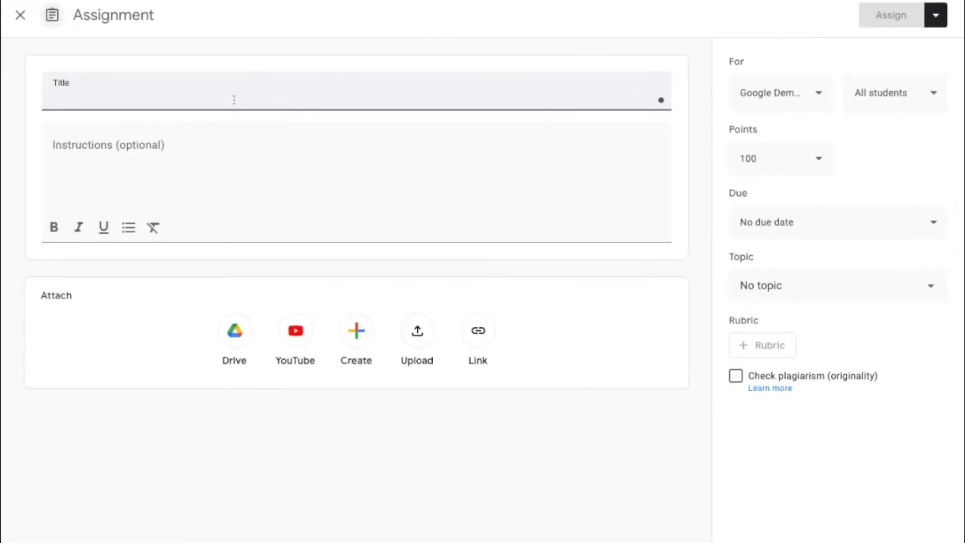
left_click(0, 163)
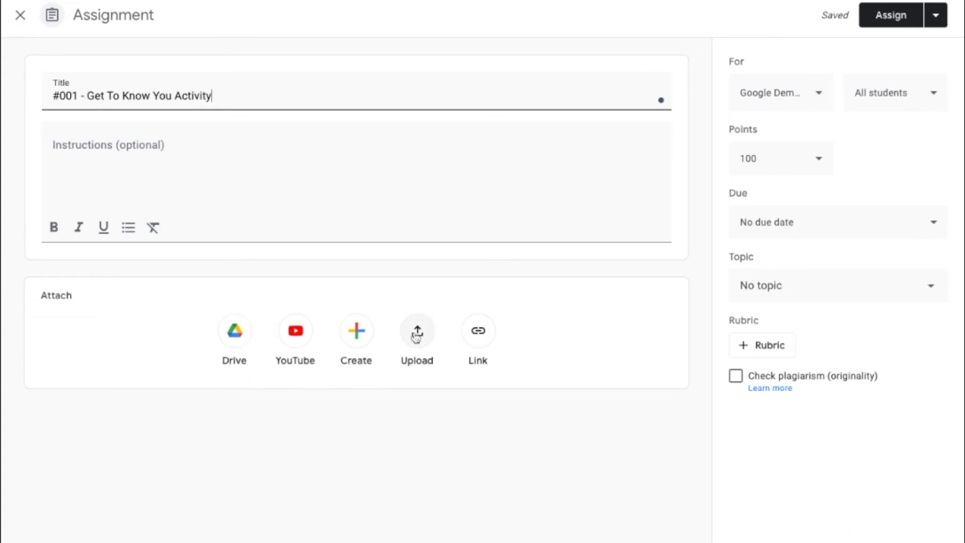
left_click(362, 344)
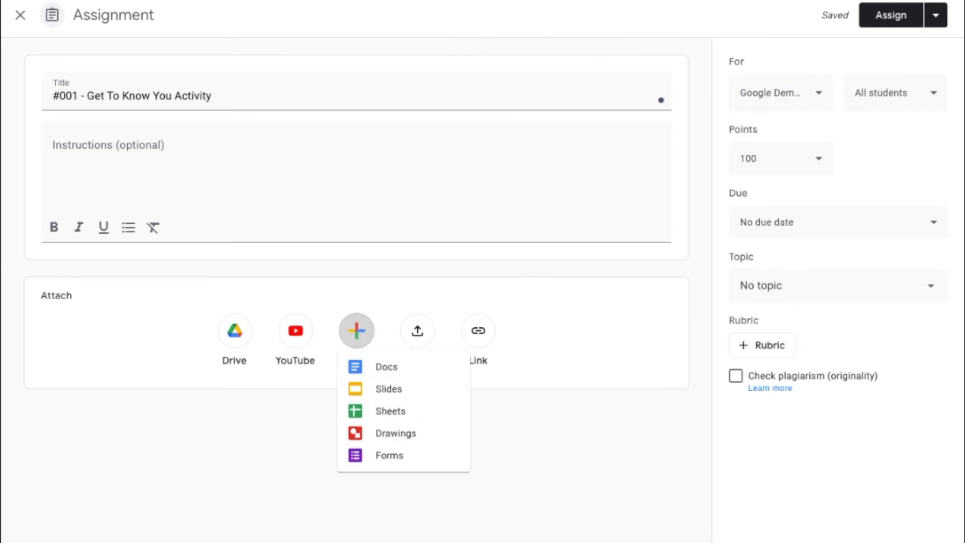
left_click(547, 383)
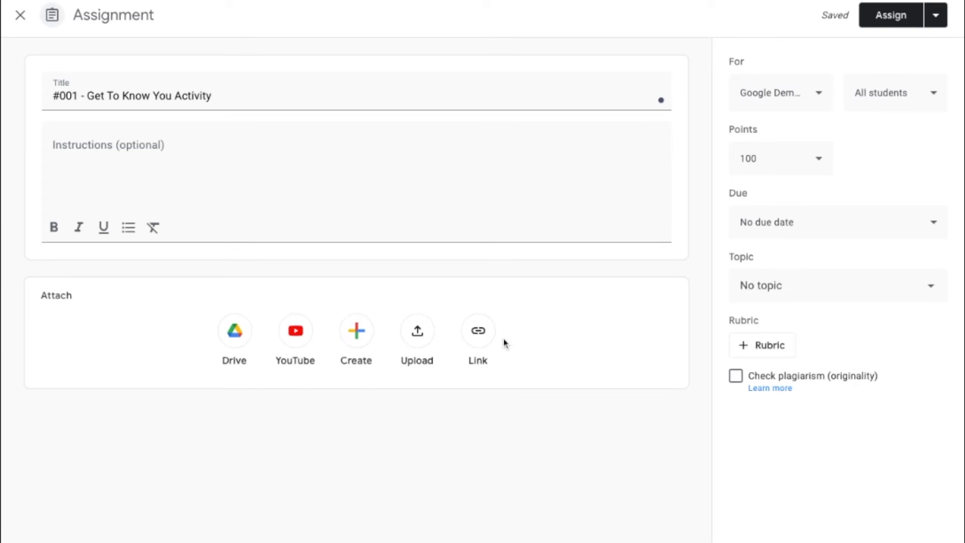
Attach the Google Slides file "1. Google Classroom Badge: Module 2" from Drive and set it to make a copy for each student
left_click(296, 332)
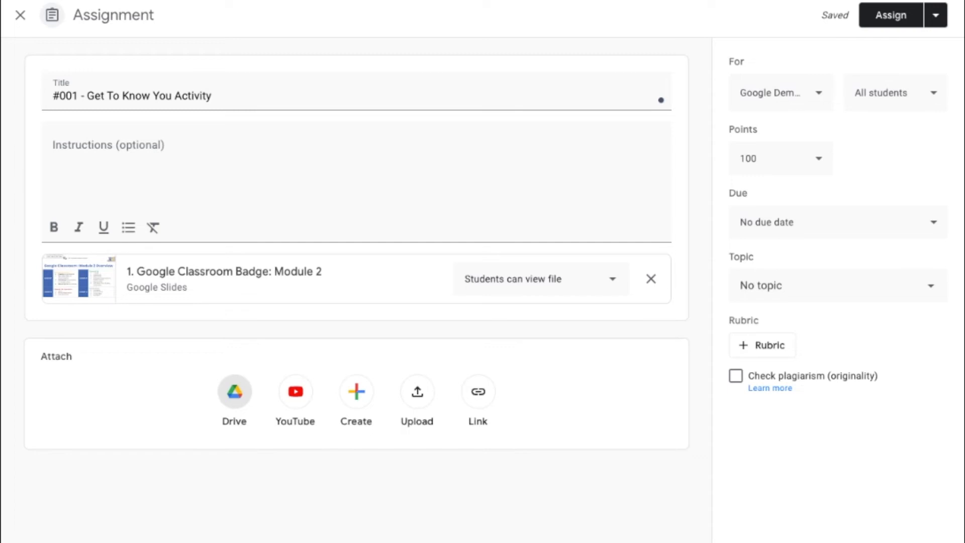
left_click(612, 279)
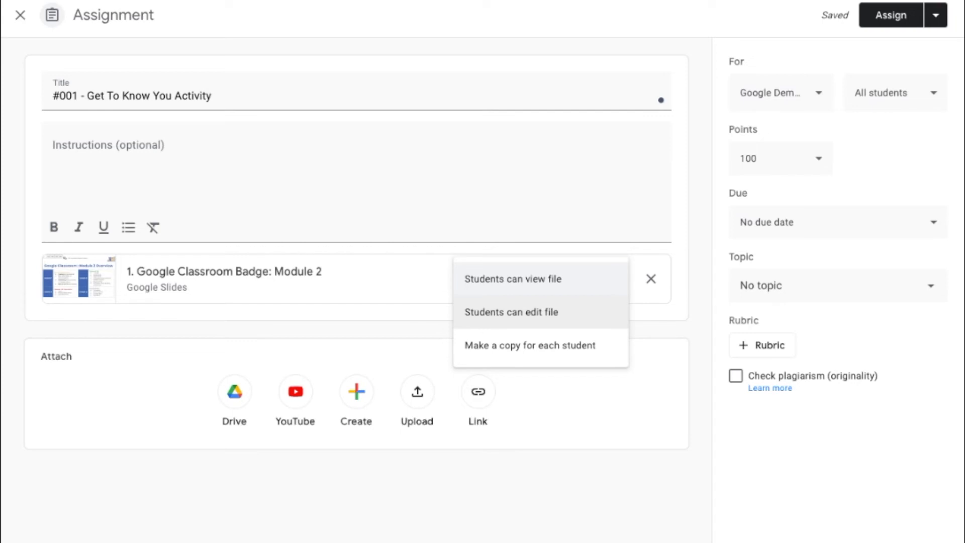
key("Down")
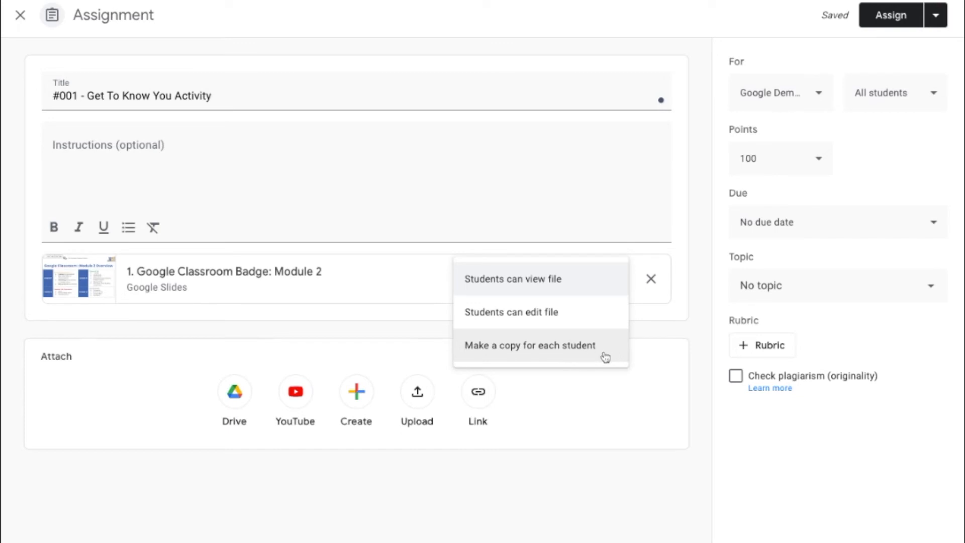
left_click(530, 346)
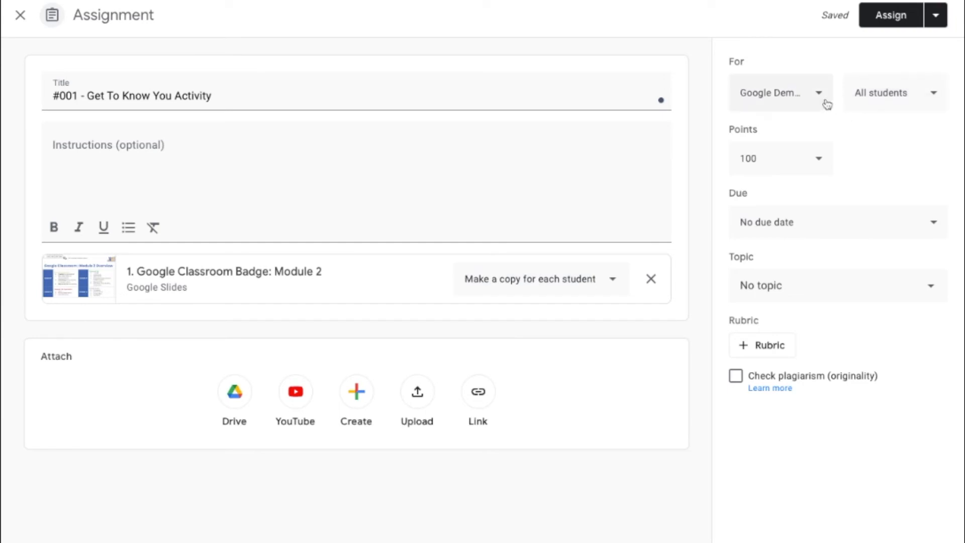
Examine the assignment's student selection, points, due date and topic options without changing them
left_click(933, 95)
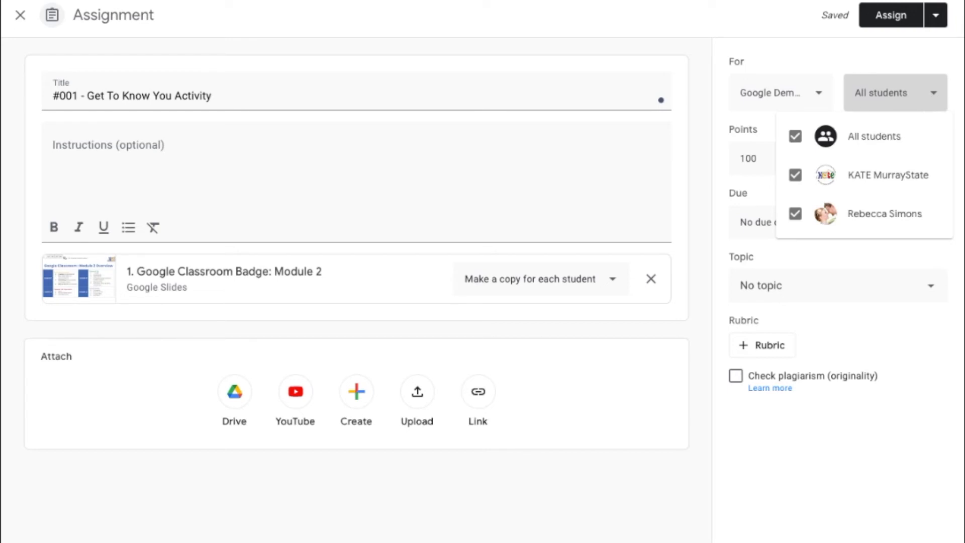
left_click(819, 160)
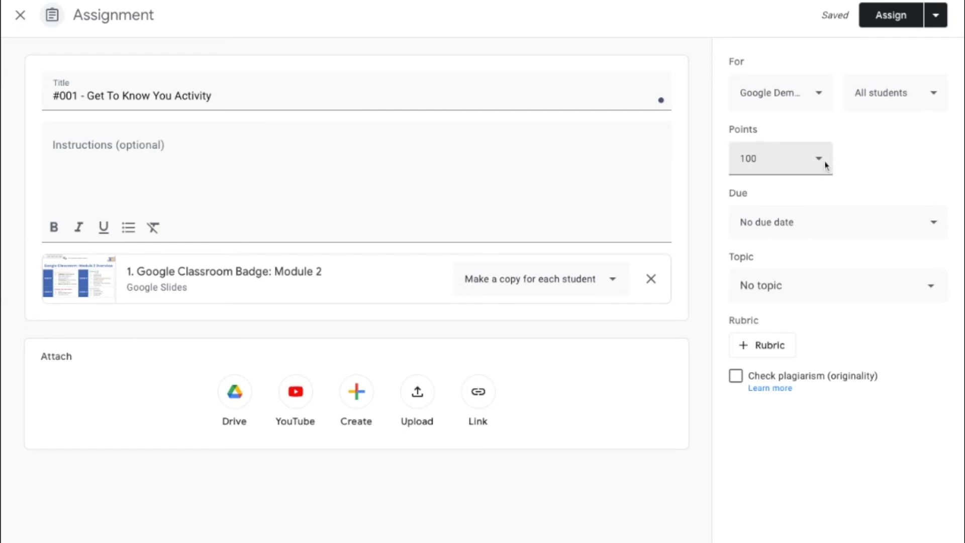
left_click(820, 160)
left_click(940, 230)
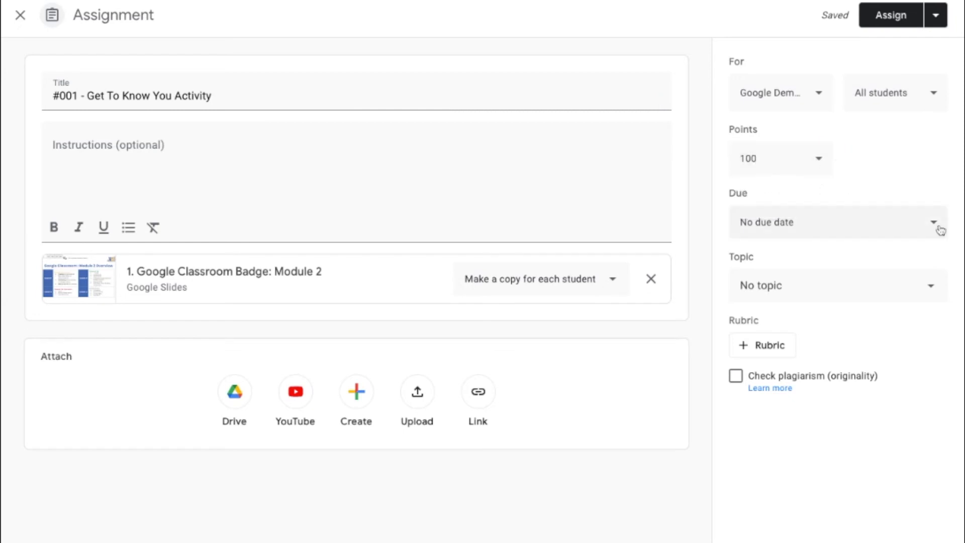
left_click(940, 229)
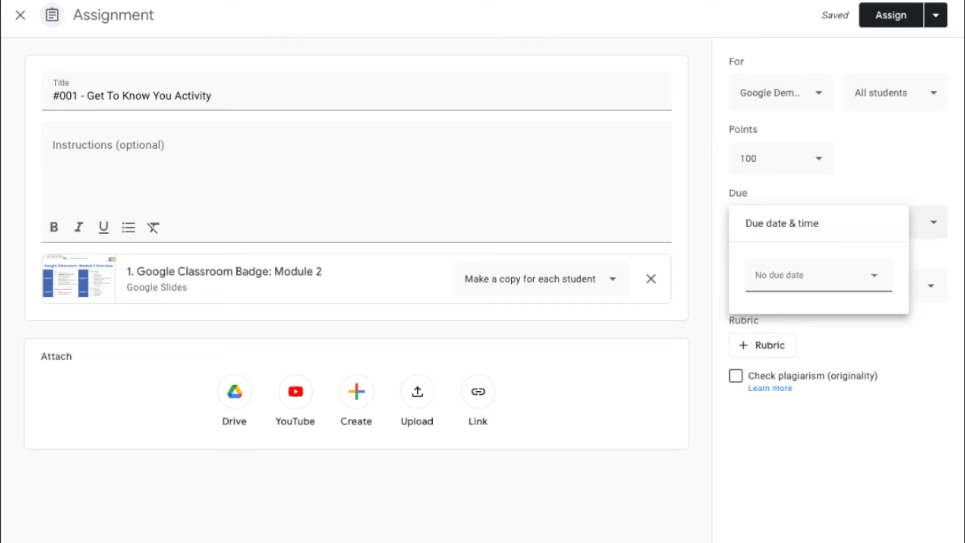
left_click(931, 287)
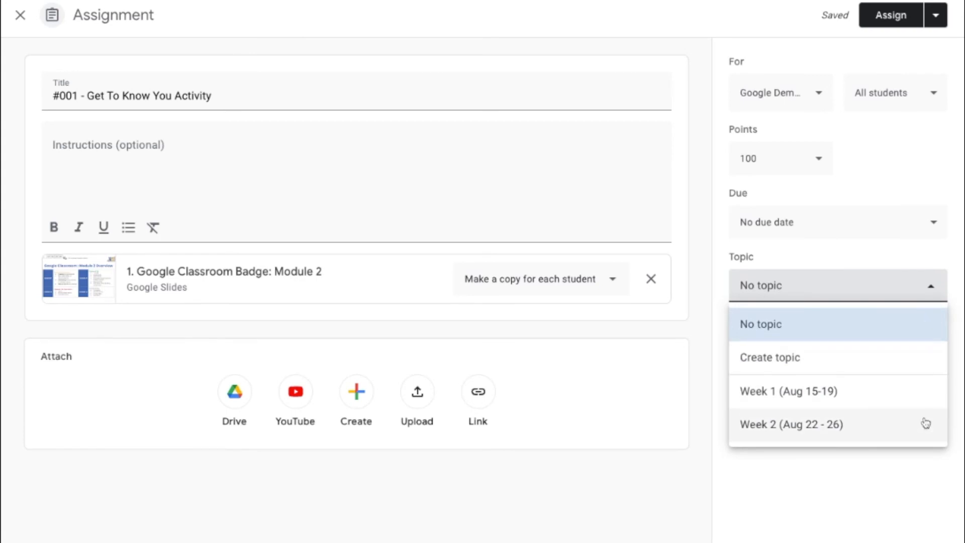
left_click(958, 319)
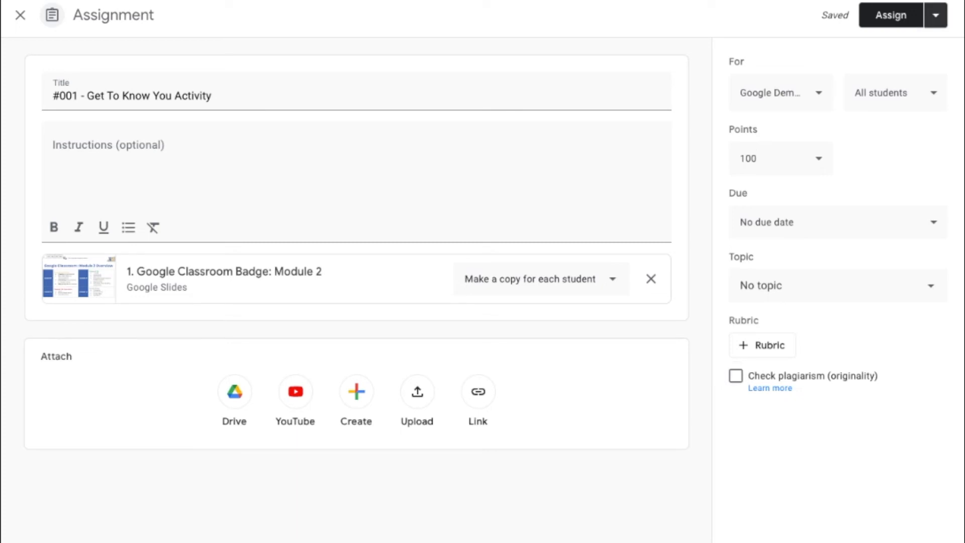
Open the list of posting options for the "#001 - Get To Know You Activity" assignment
left_click(935, 15)
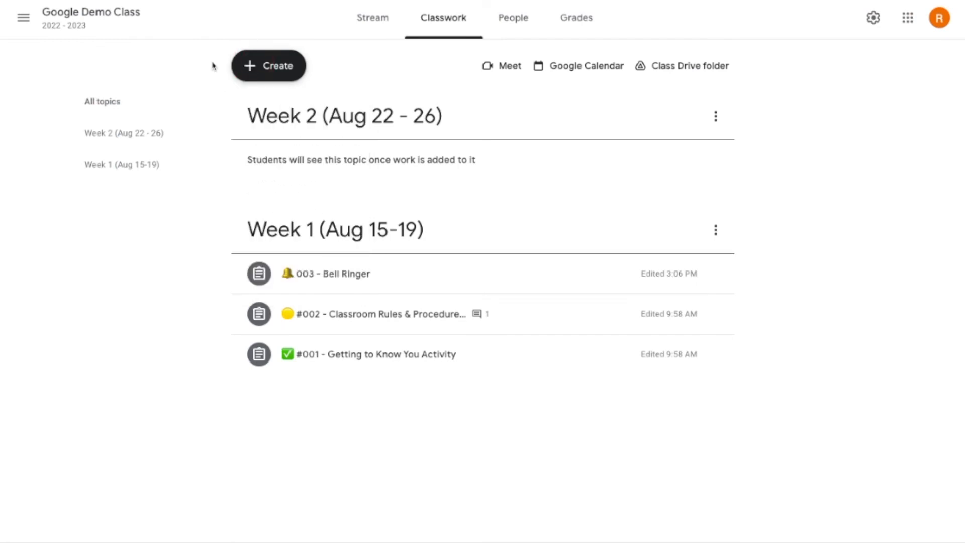
Reuse the "#003 -Tool Time: Classroom" post from the Google Educator Level 1 Certificate Class and open its posting options
left_click(270, 66)
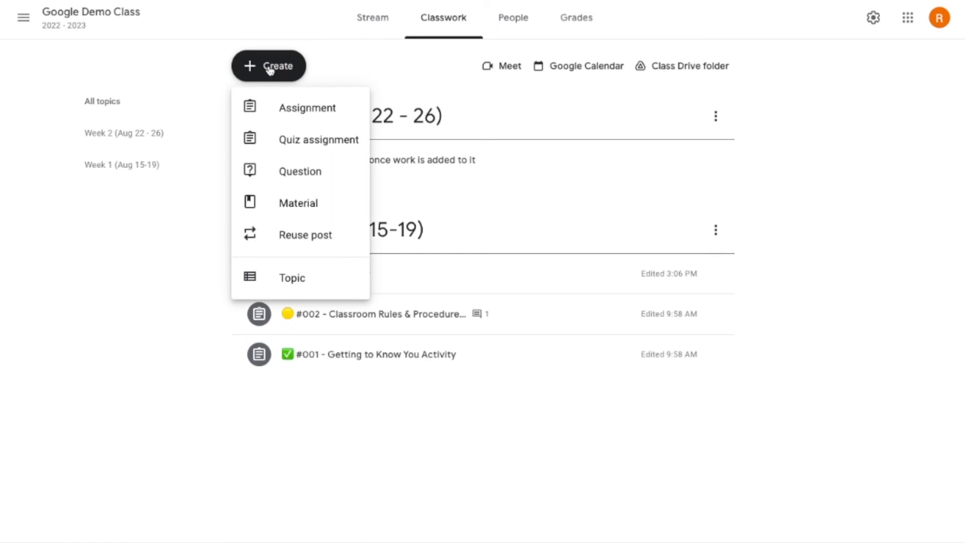
left_click(312, 241)
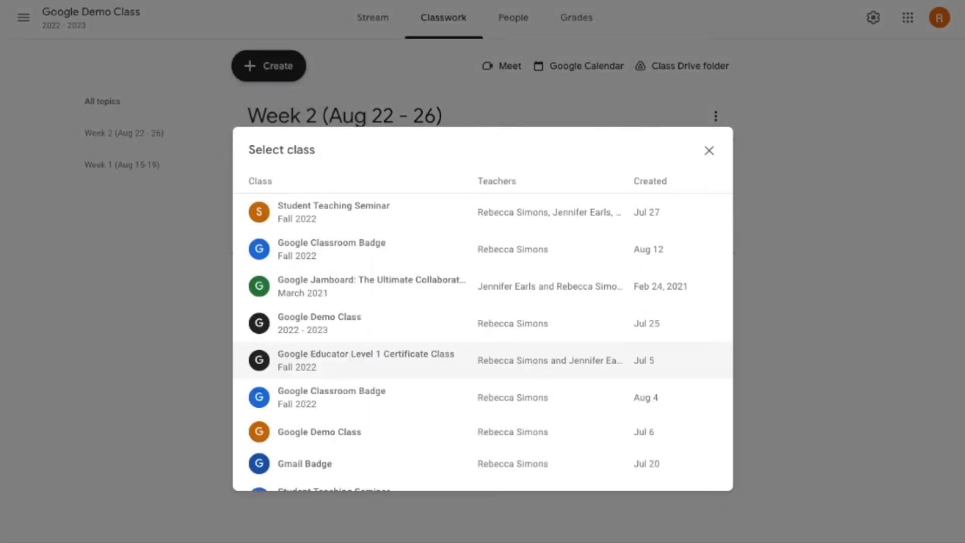
left_click(311, 363)
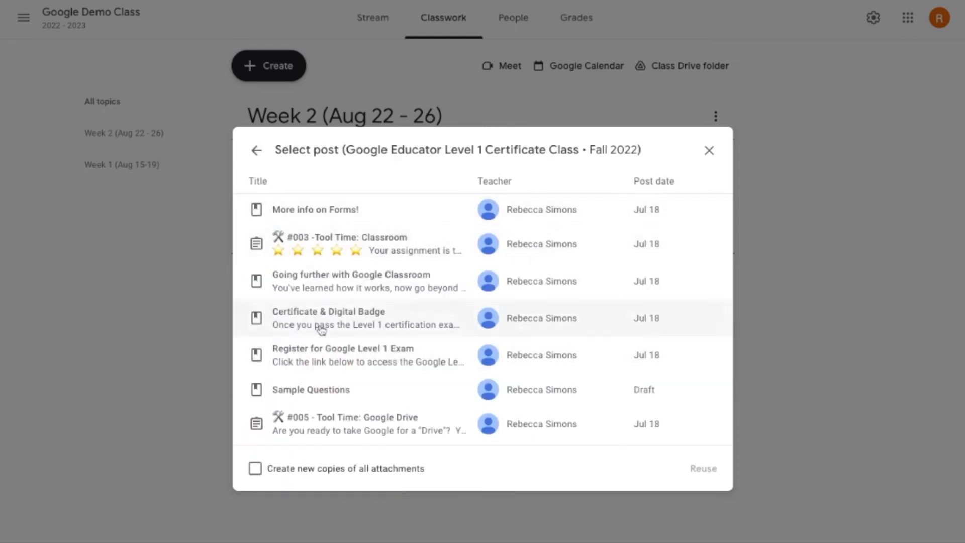
left_click(323, 252)
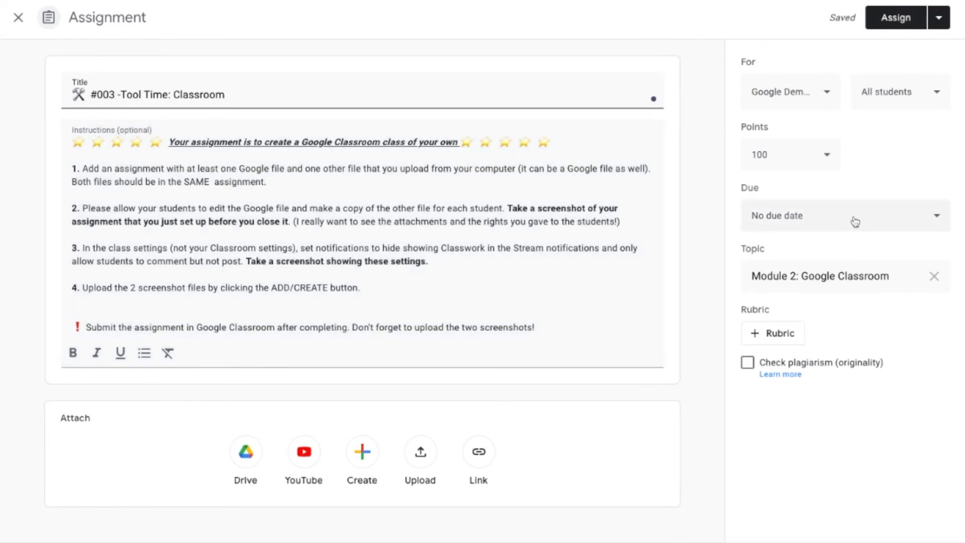
left_click(938, 22)
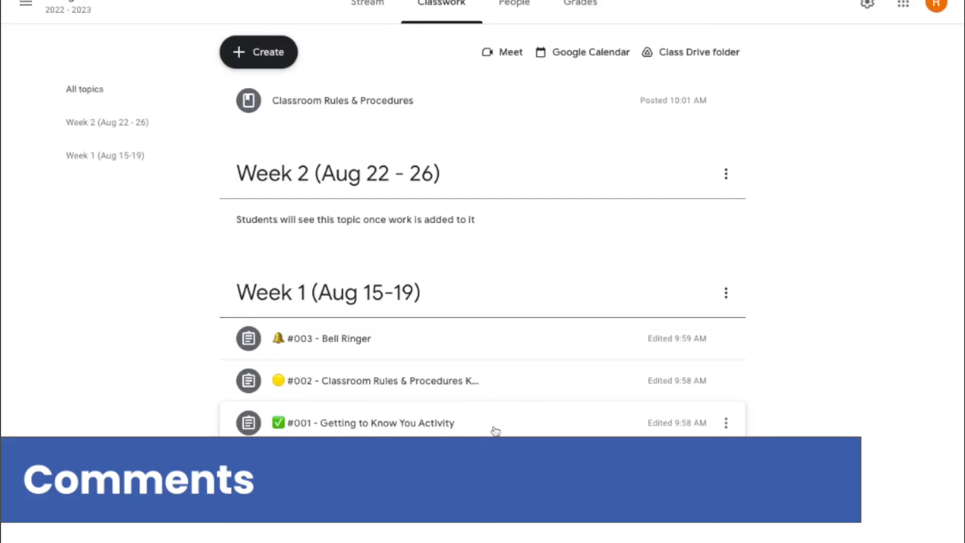
View the student work for the "#002 - Classroom Rules & Procedures Knowledge Check" assignment and open one student's submission
left_click(451, 383)
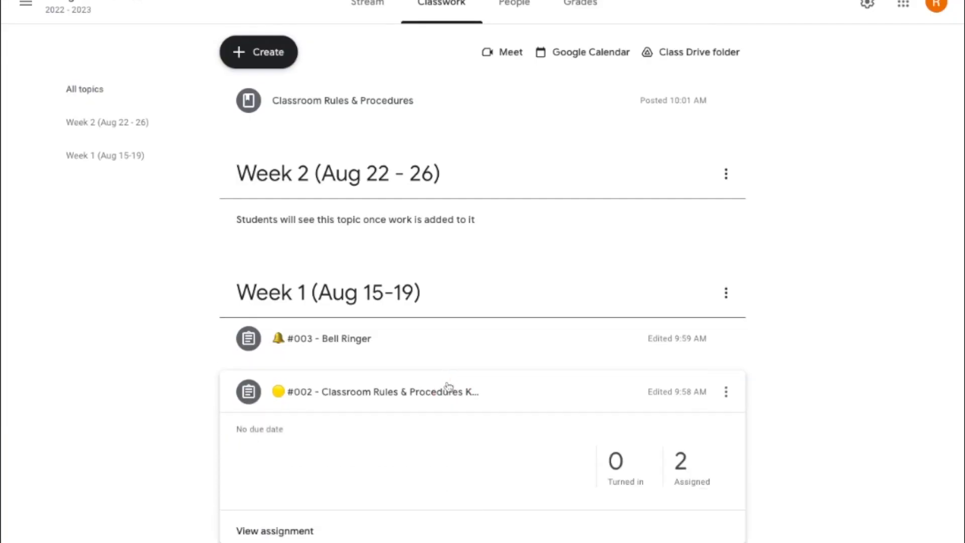
left_click(275, 530)
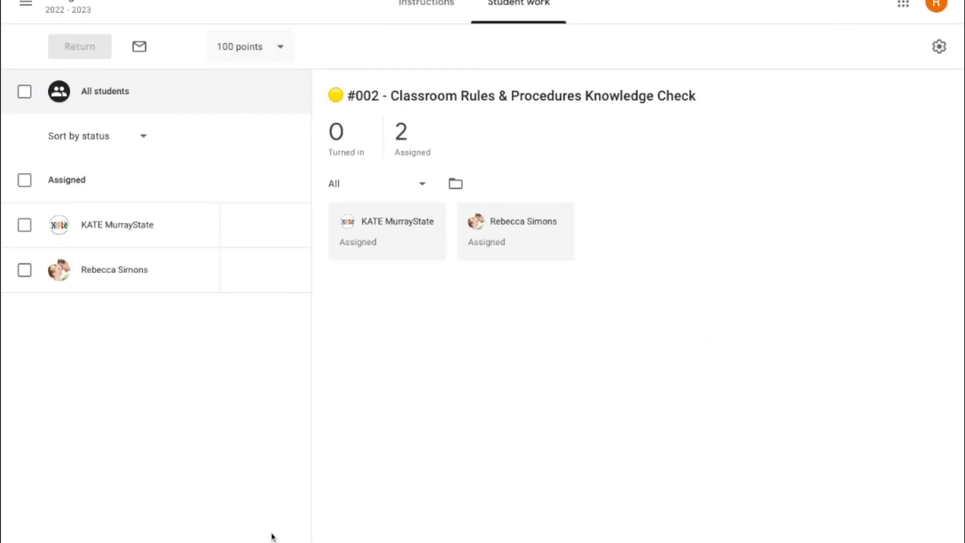
scroll(153, 200, "down", 1)
left_click(150, 200)
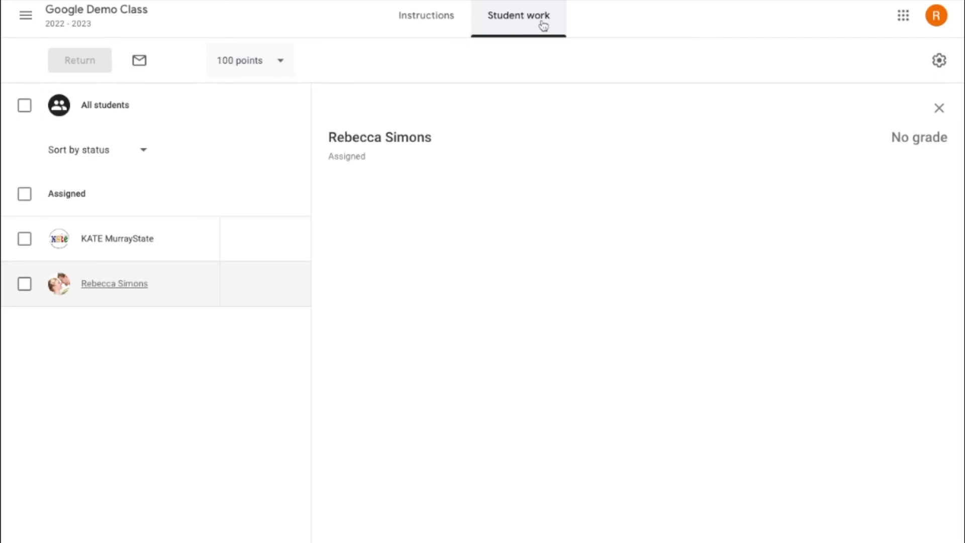
Examine the moderation options for the student's class comment on the assignment's instructions page, leaving the comment as it is
left_click(442, 23)
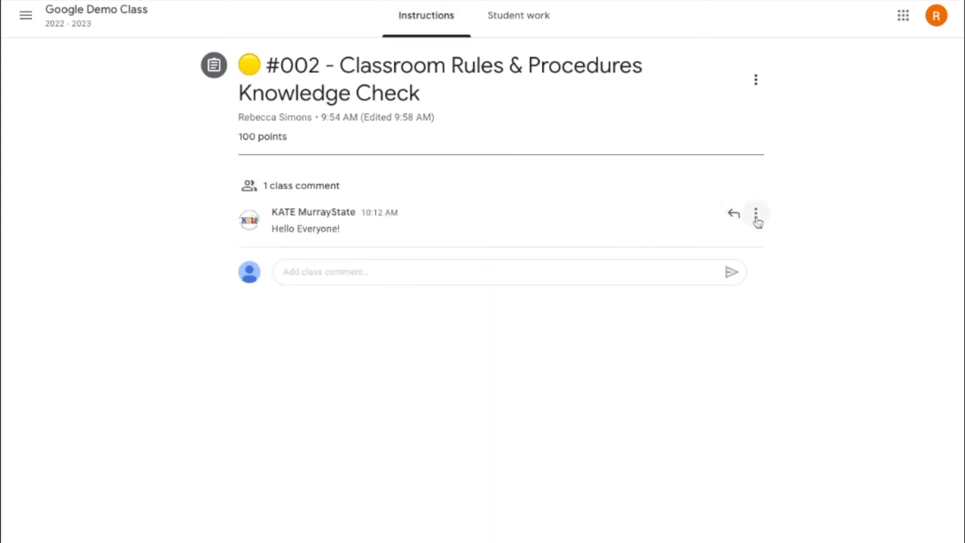
left_click(757, 216)
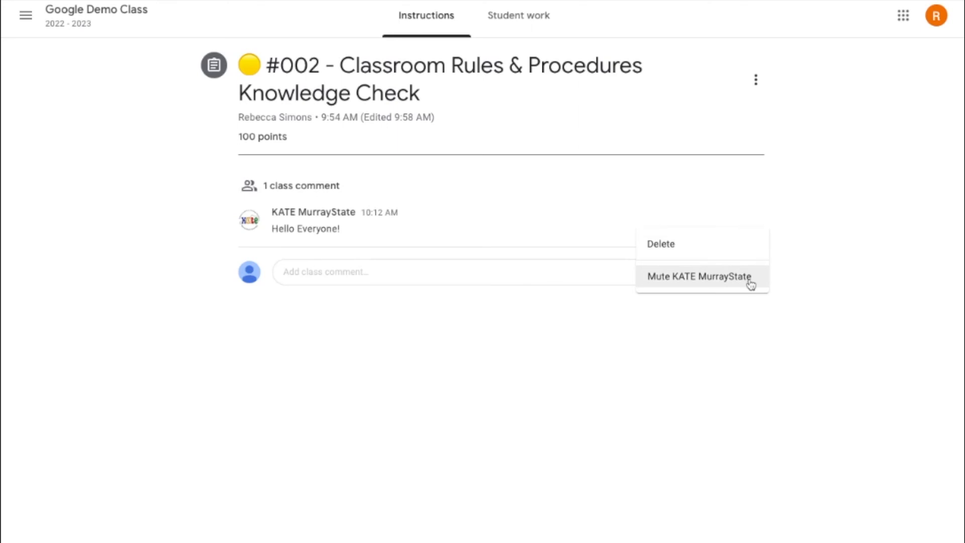
left_click(787, 284)
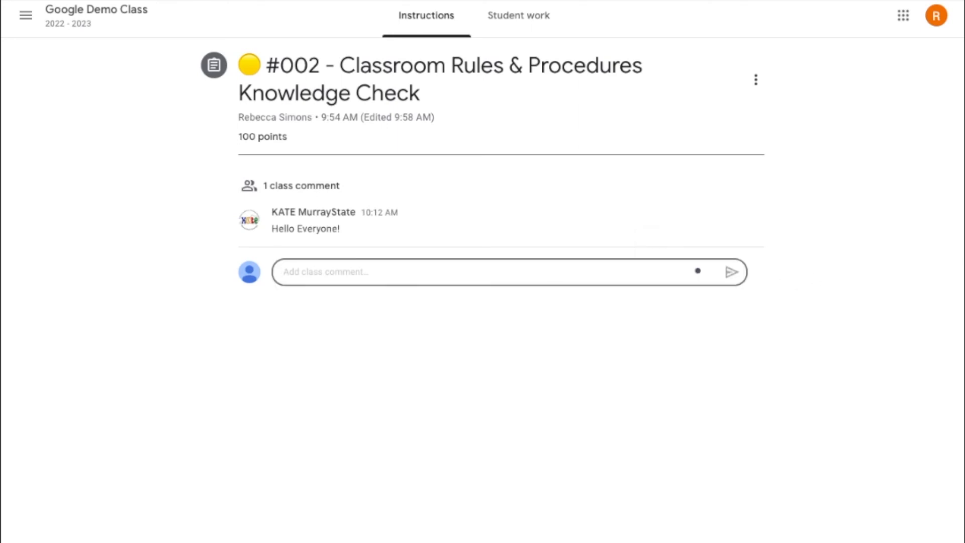
Begin a new class comment that mentions a student by picking the suggested e-mail address after "@"
type("@")
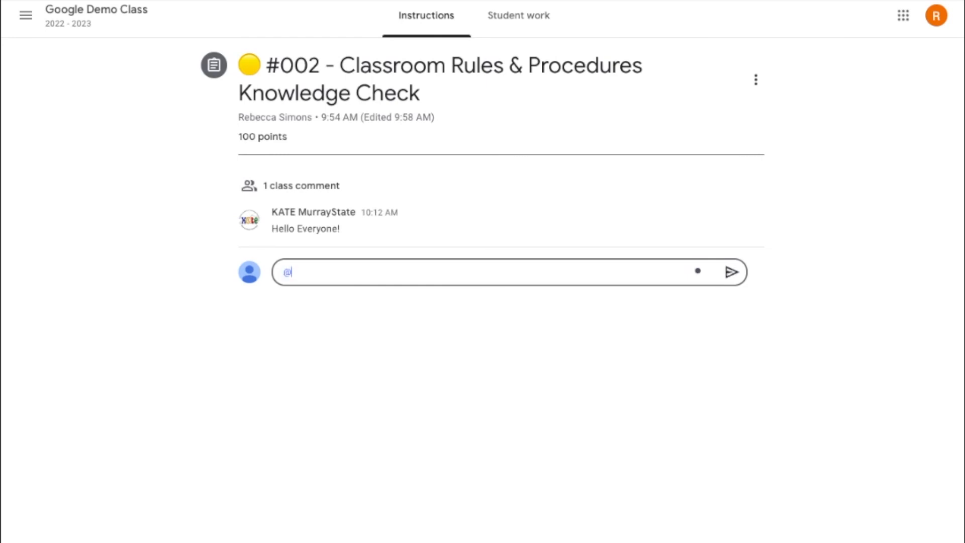
type("sr")
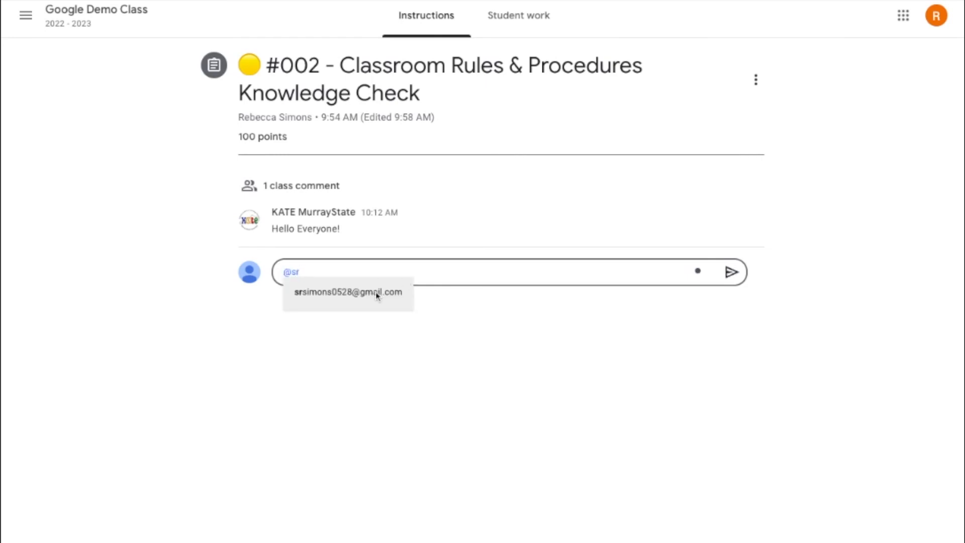
left_click(378, 295)
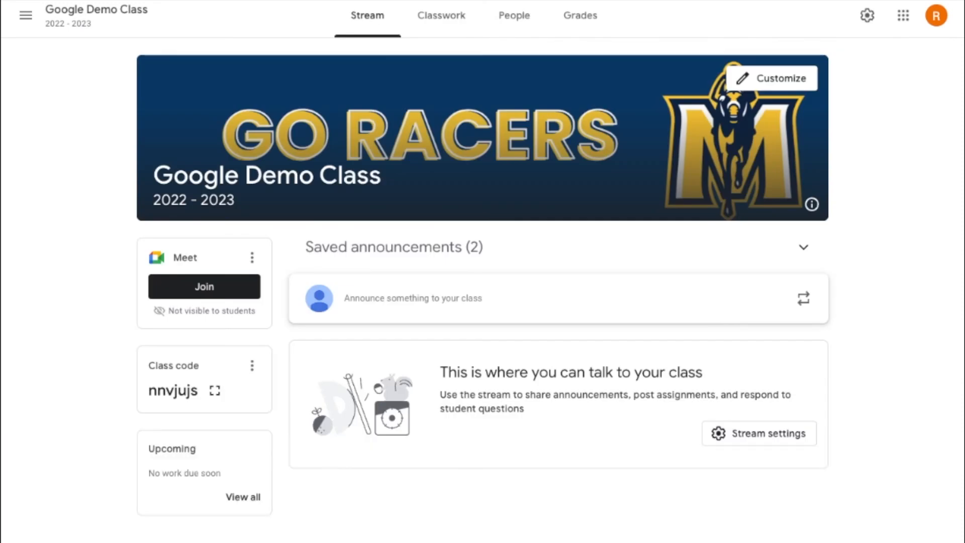
Select all students on the class's People page and choose to email them
left_click(516, 21)
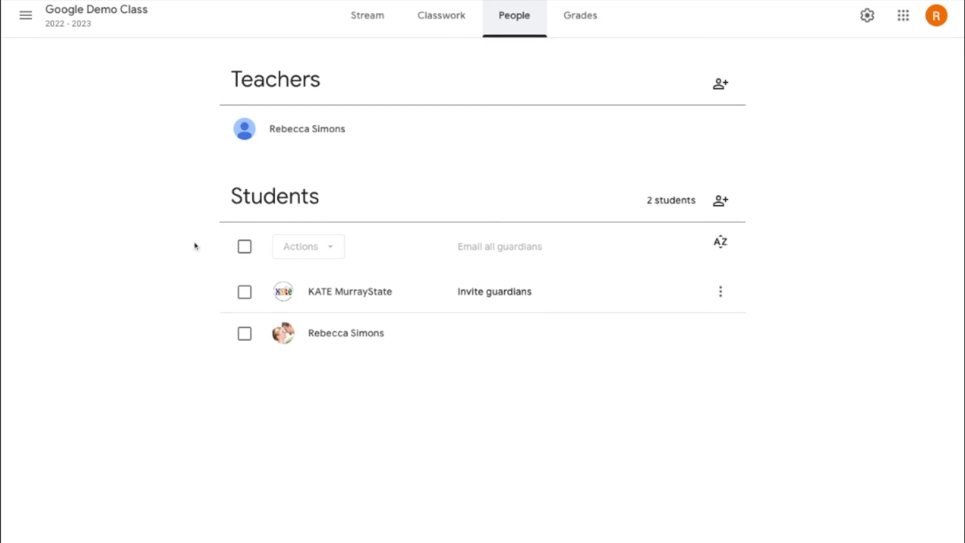
left_click(244, 247)
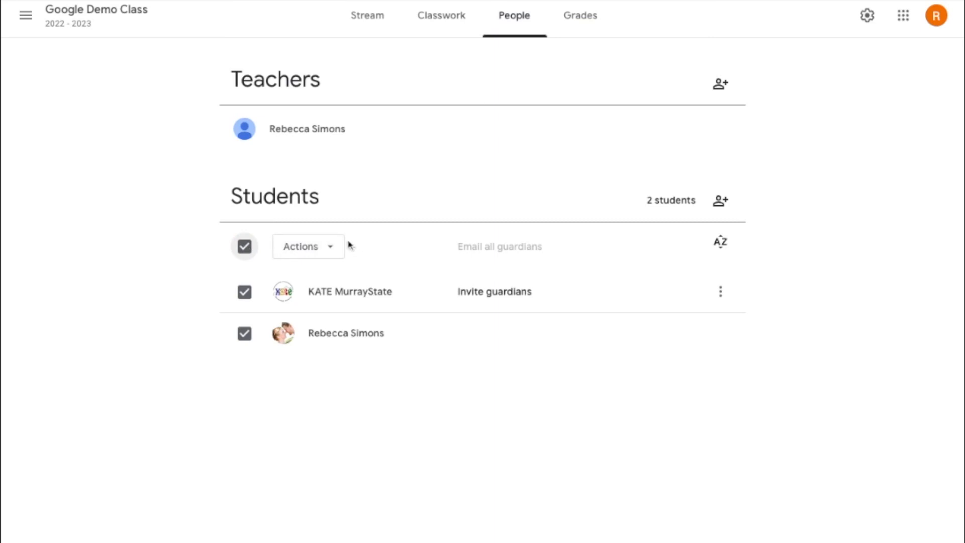
left_click(333, 248)
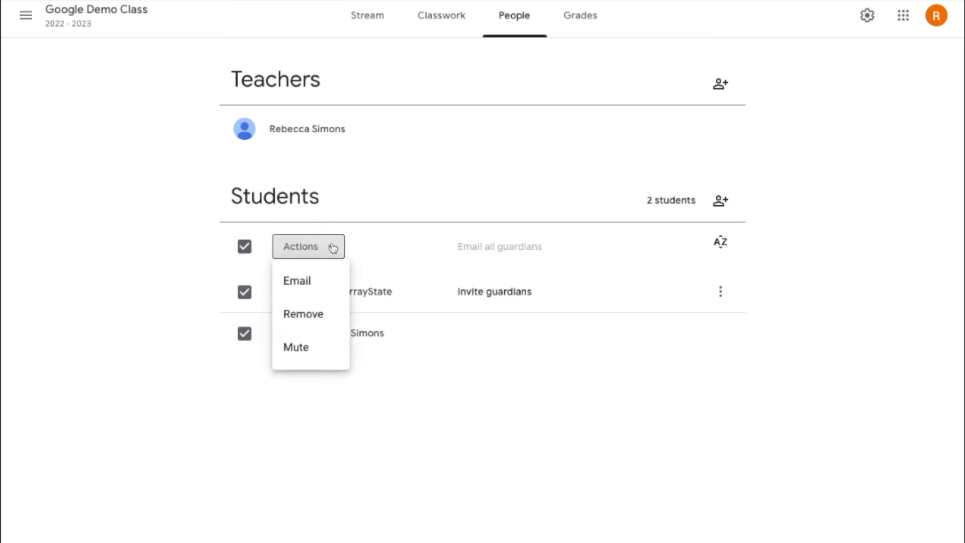
left_click(319, 288)
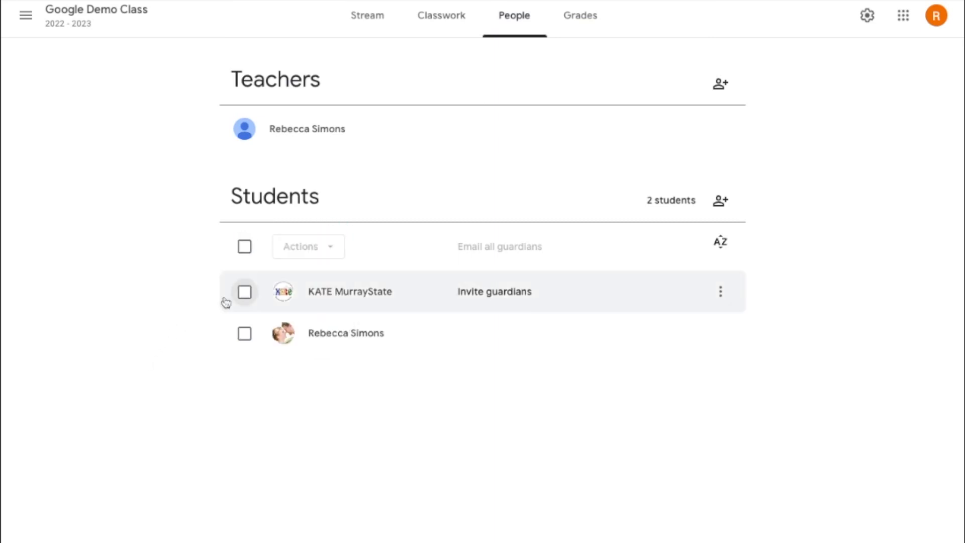
Select only the first student and view the bulk actions available for that selection
left_click(244, 296)
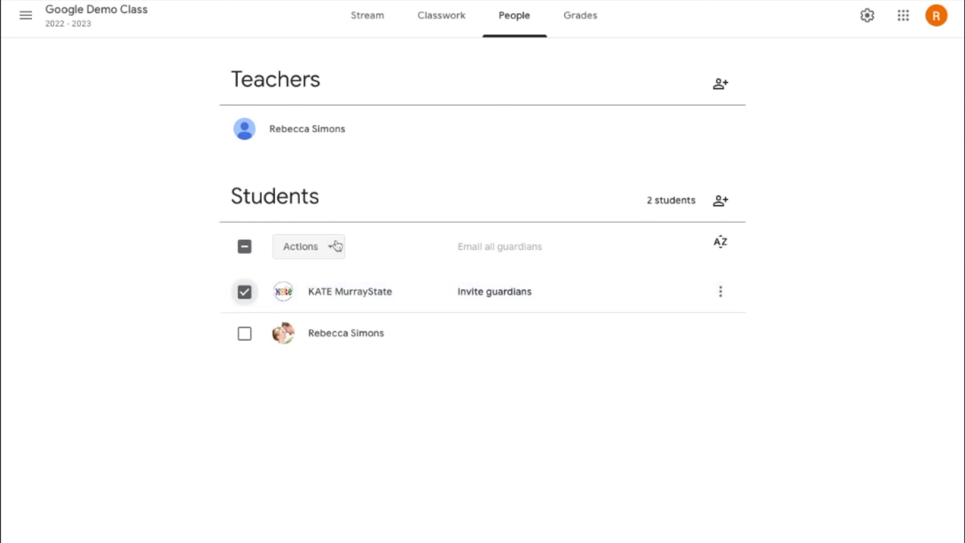
left_click(334, 247)
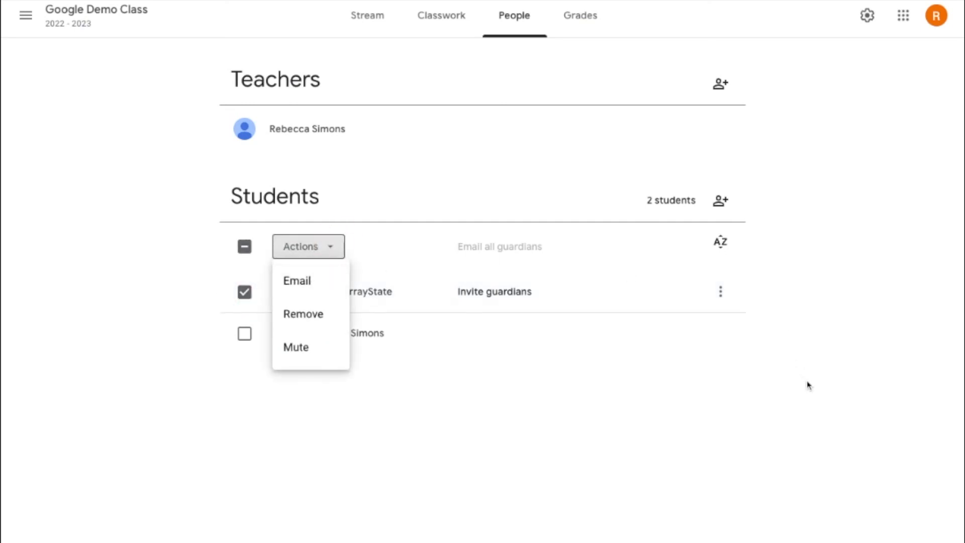
left_click(721, 292)
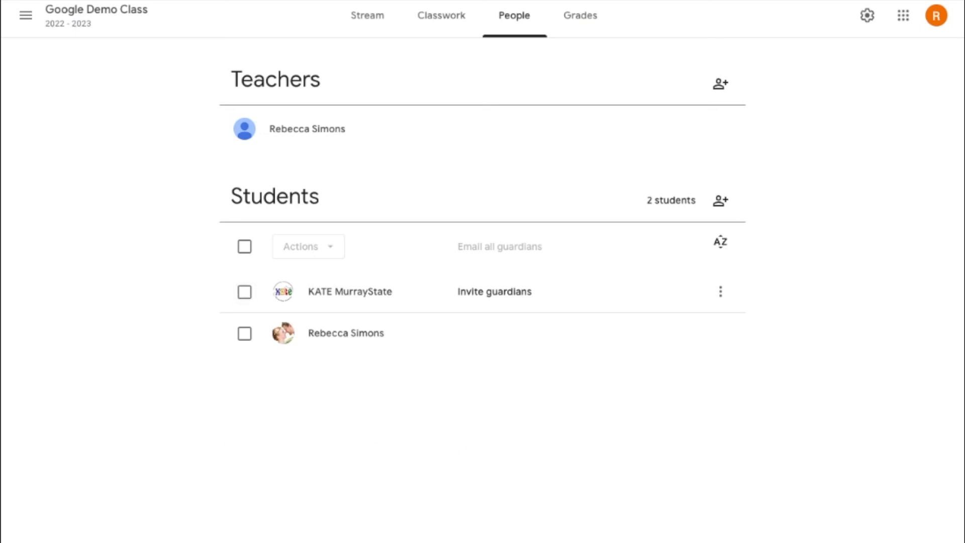
View the guardian invitation dialog for the first student, cancel it and open that student's individual options
left_click(484, 302)
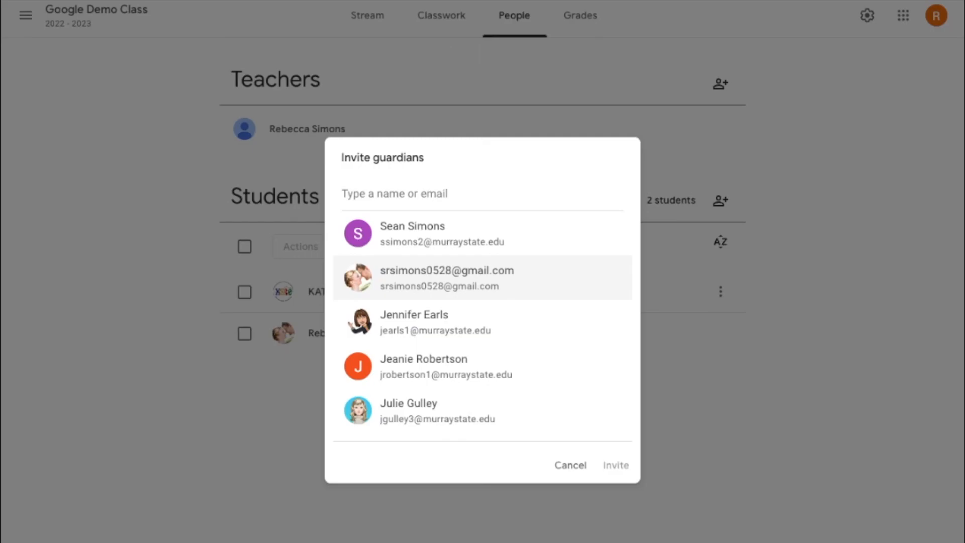
key("Escape")
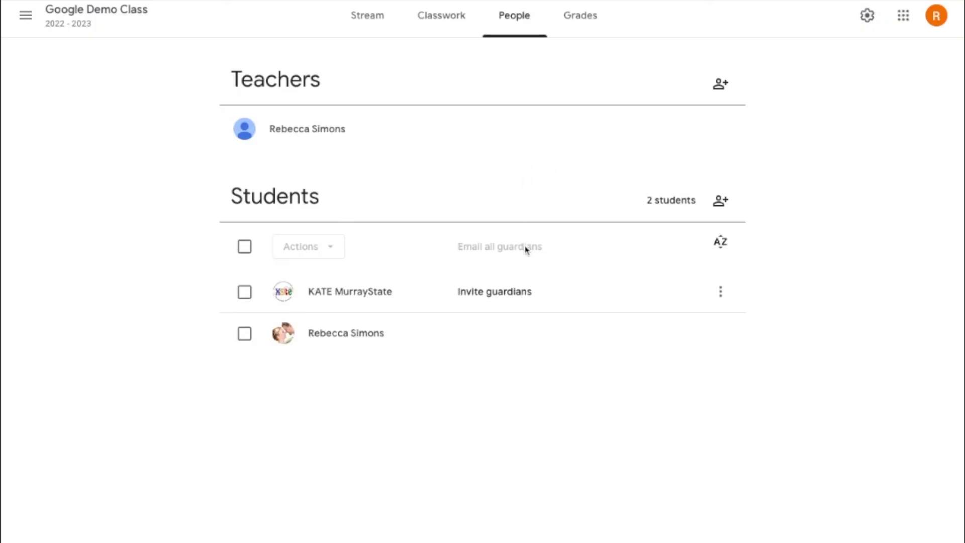
left_click(722, 293)
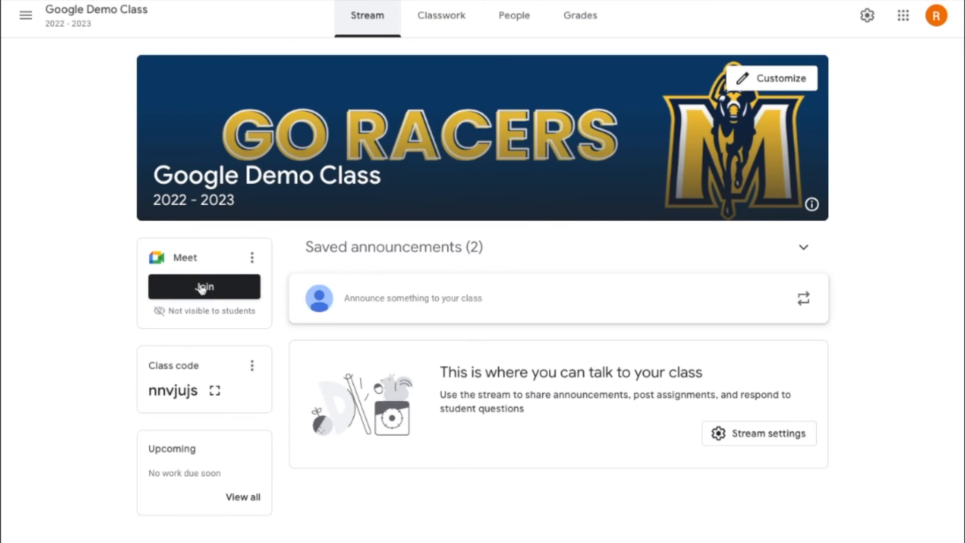
Look over the Classwork page, return to the Stream and copy the class's Meet link
left_click(429, 10)
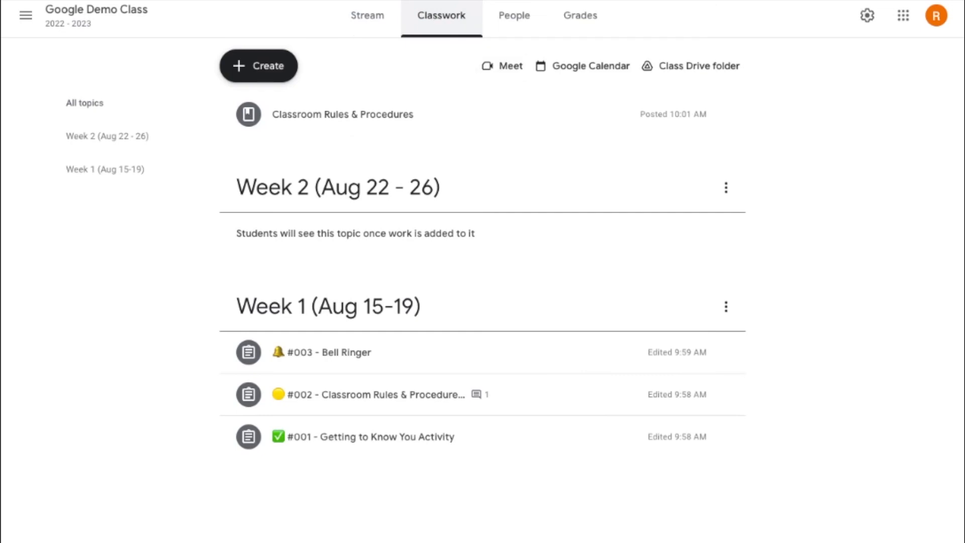
left_click(374, 19)
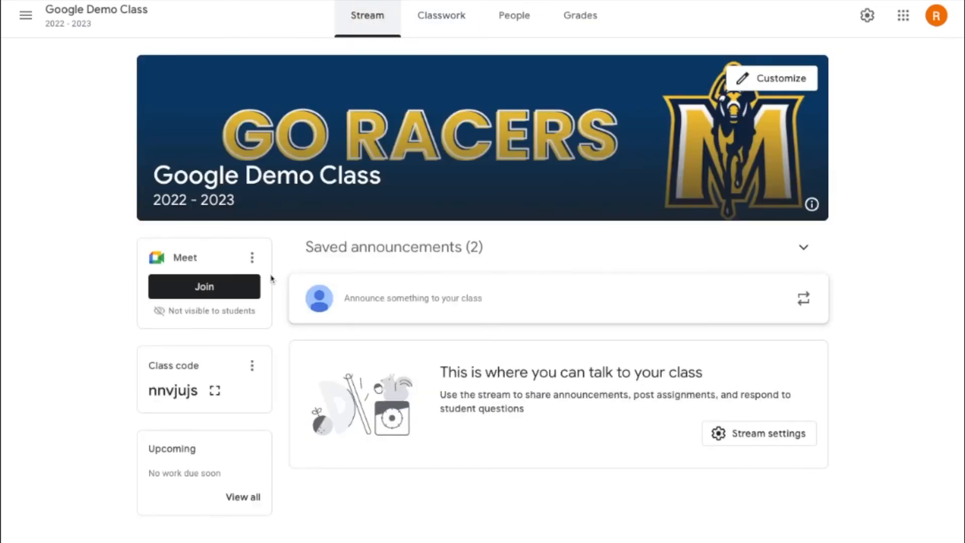
left_click(252, 258)
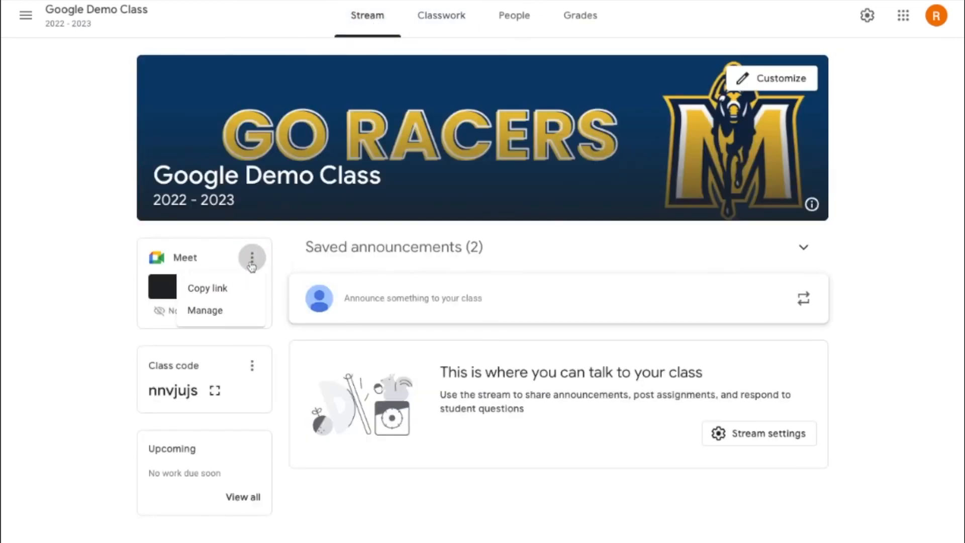
left_click(215, 287)
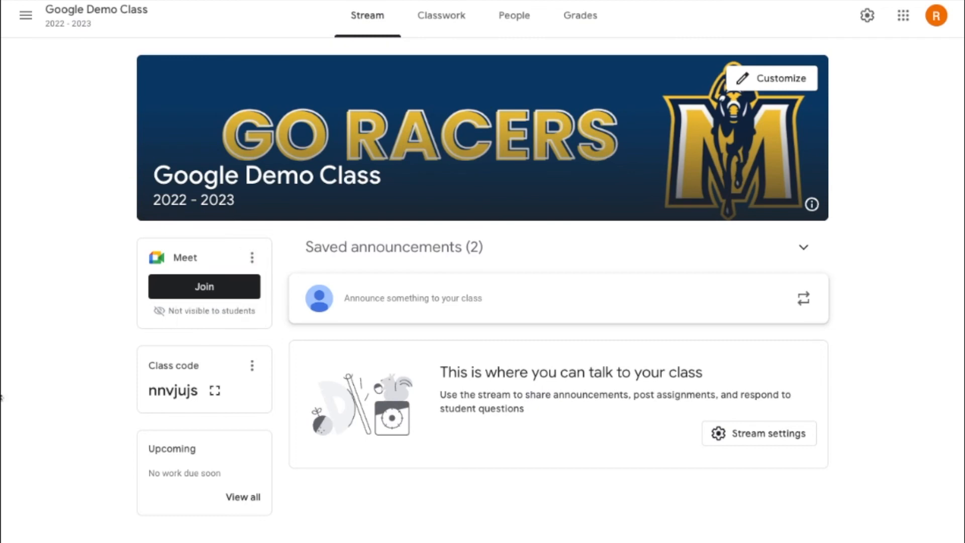